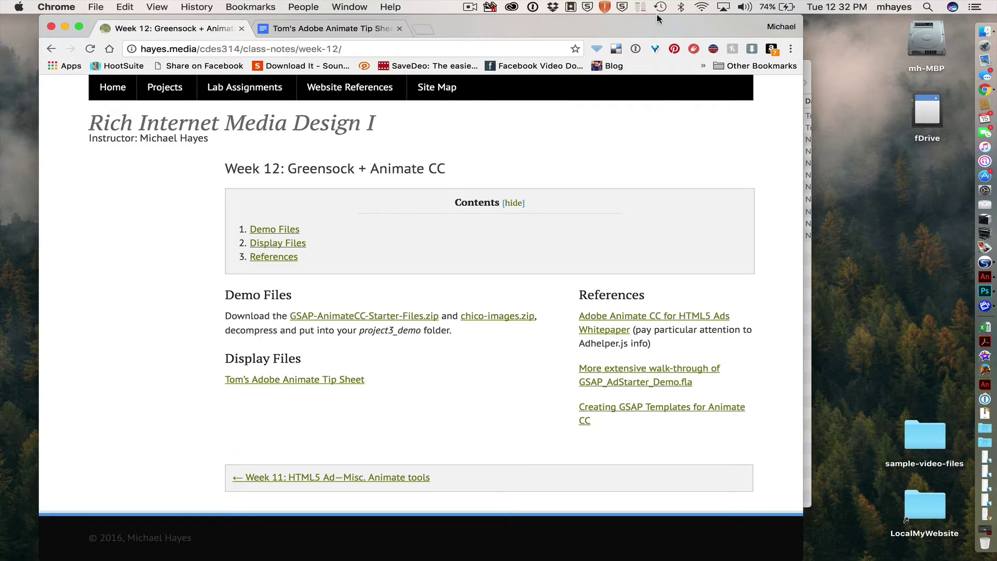
- View Tom's Adobe Animate Tip Sheet in the browser and return to the Week 12 class notes page
left_click_drag(653, 18, 681, 11)
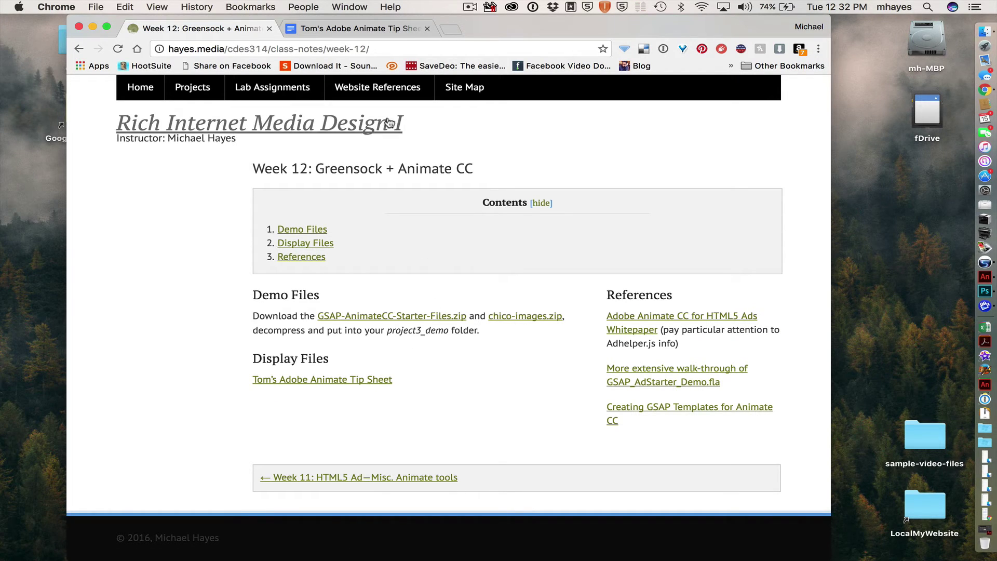
left_click(374, 30)
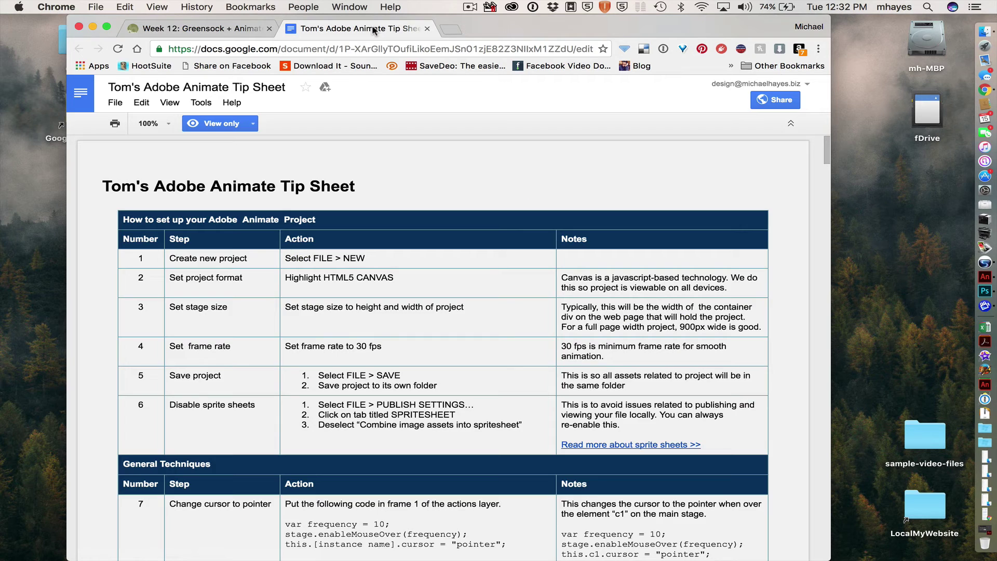
left_click(241, 32)
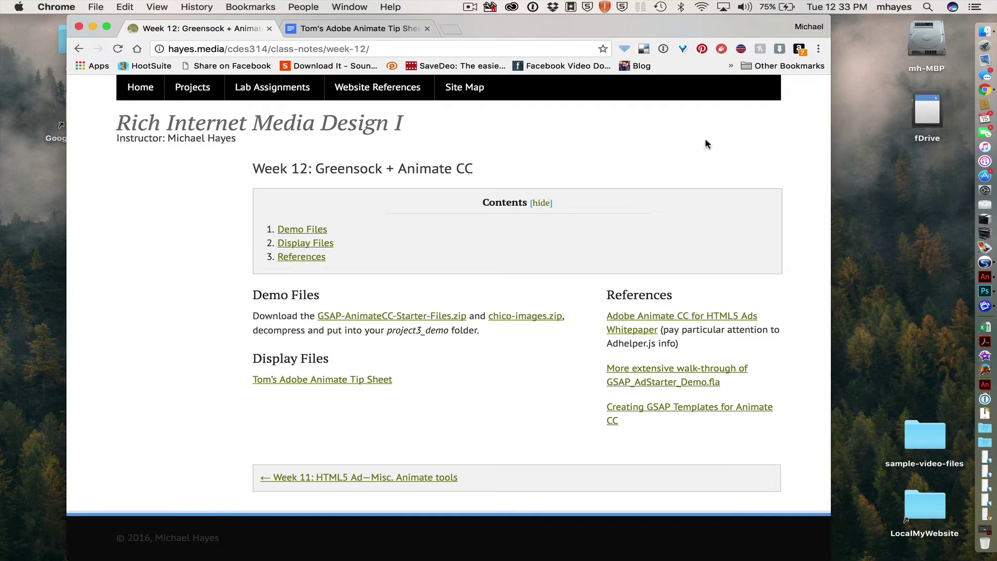
- Hide the browser to show Finder and check the folder path of gsap-animate, then reposition its window
key("super+h")
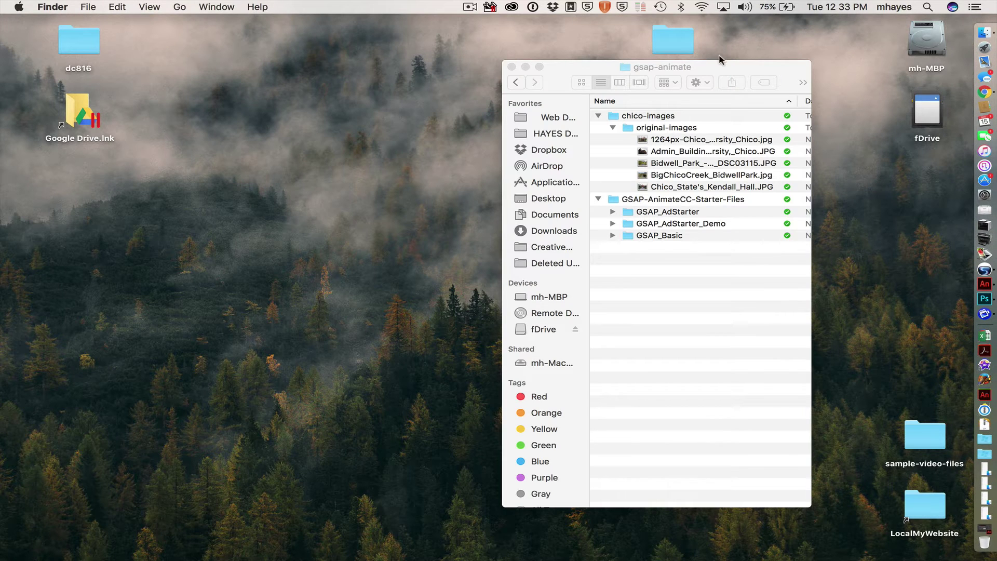
left_click_drag(721, 61, 698, 59)
left_click(654, 65, "super")
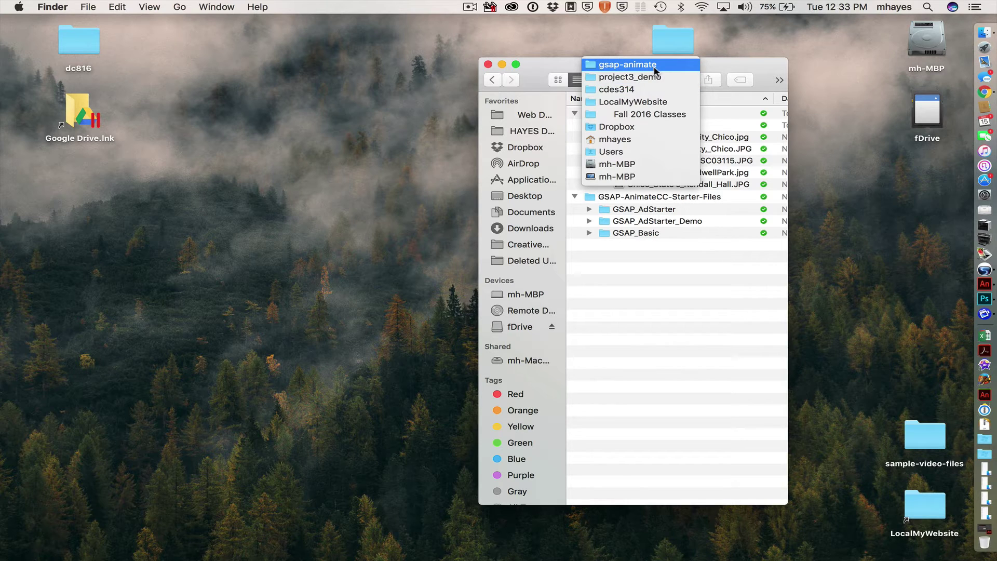
left_click(655, 66)
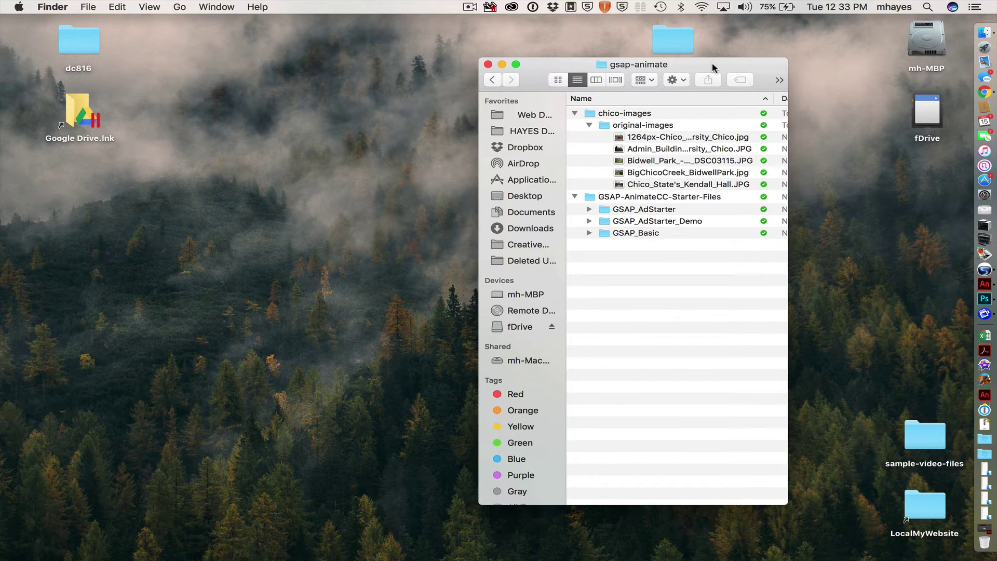
left_click_drag(712, 65, 737, 94)
- Examine the chico-images and GSAP-AnimateCC-Starter-Files folders inside gsap-animate
left_click(610, 140)
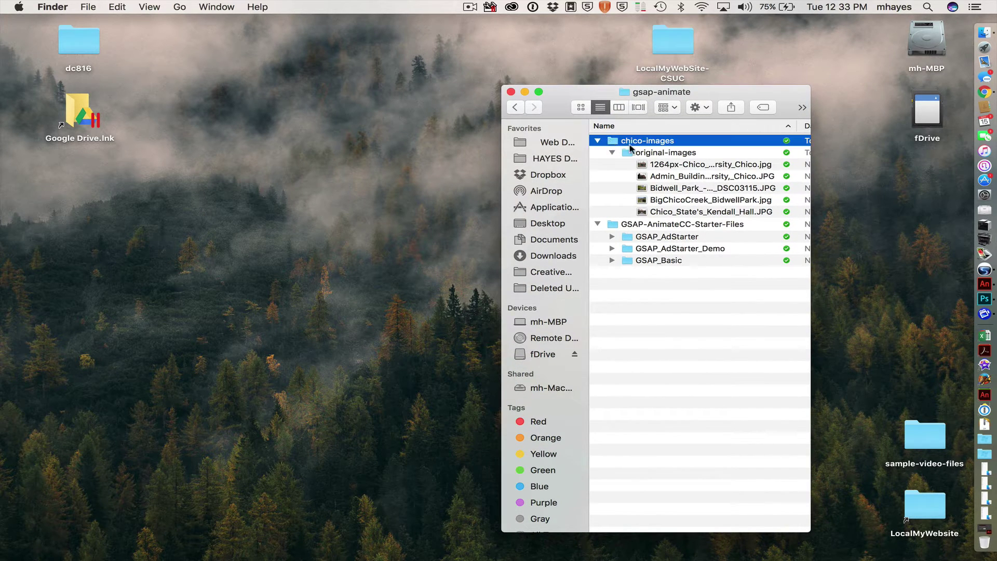
left_click(614, 226)
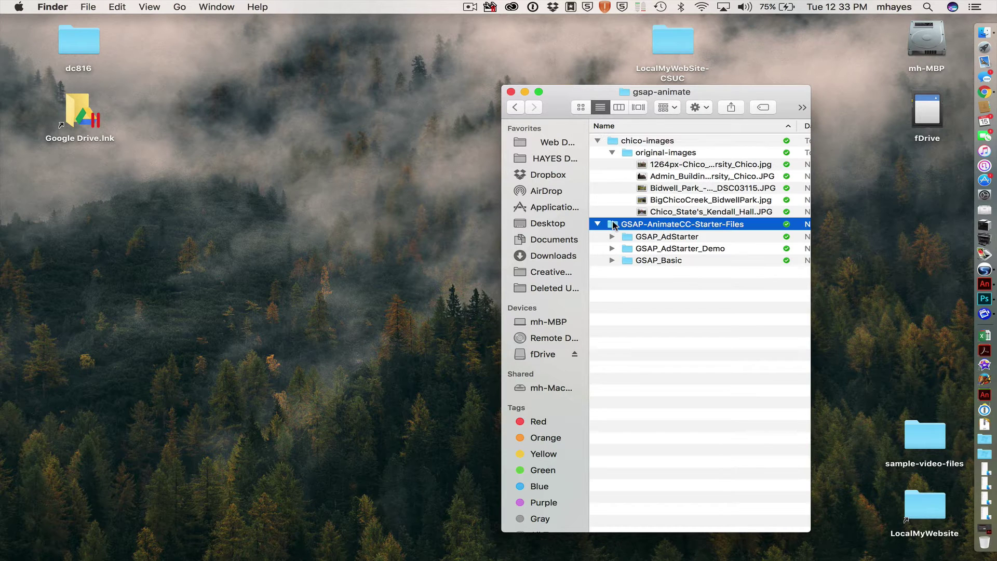
left_click(652, 325)
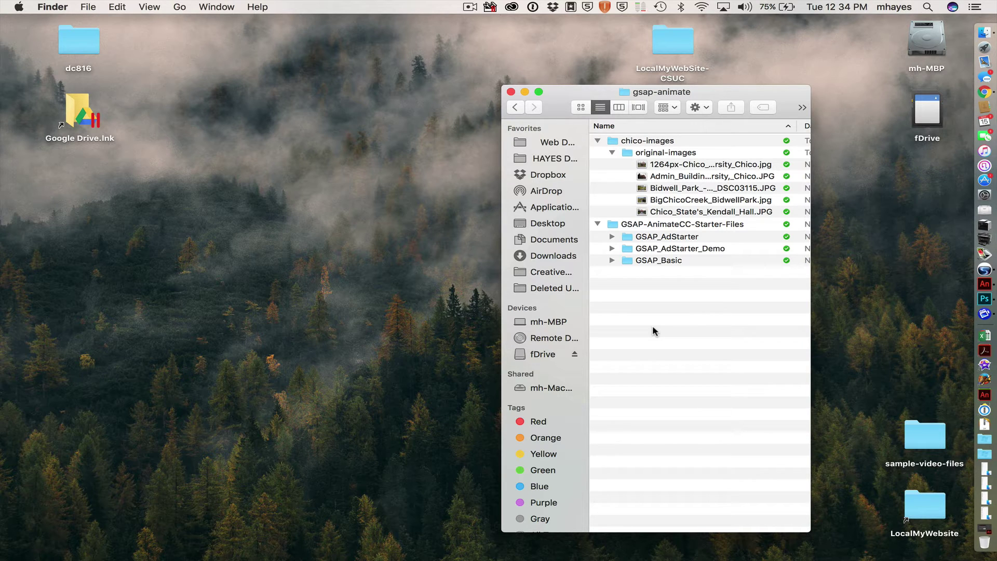
- Move the Finder window up and expand the GSAP_AdStarter, GSAP_AdStarter_Demo and GSAP_Basic folders
left_click_drag(729, 95, 718, 30)
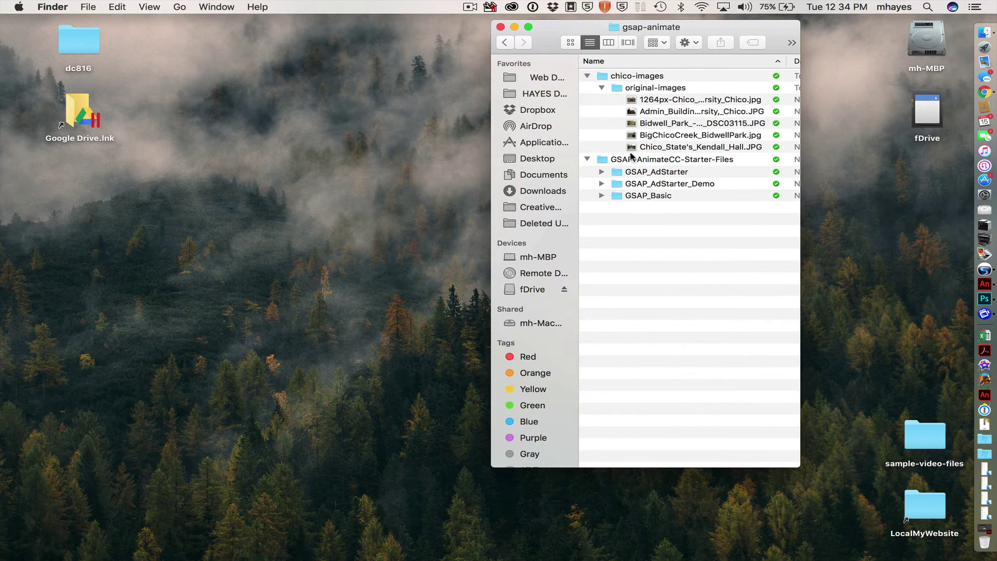
left_click(606, 161)
left_click(657, 273)
left_click(601, 193)
left_click(602, 183)
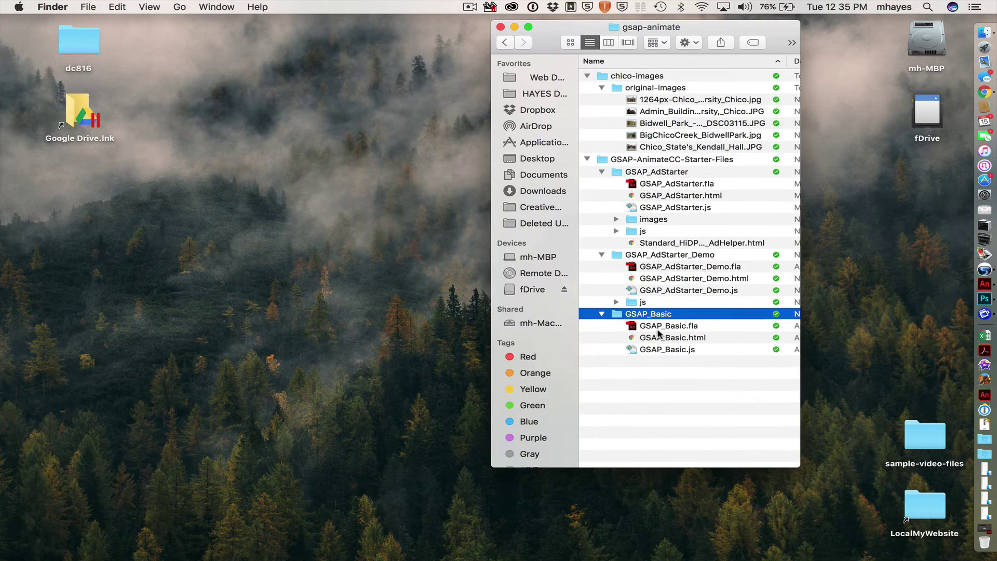
left_click(647, 412)
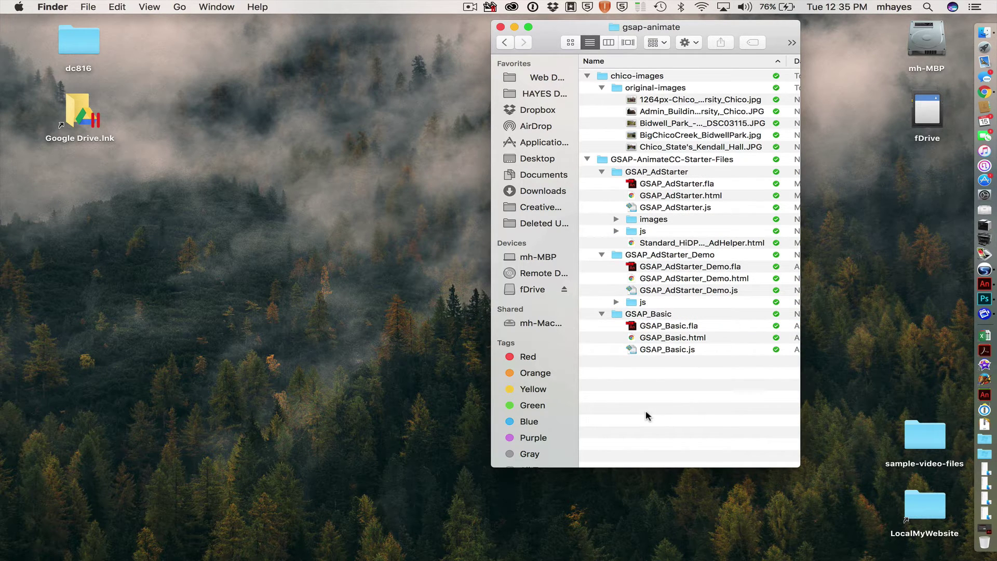
- Examine the FLA file in each of the GSAP_Basic, GSAP_AdStarter and GSAP_AdStarter_Demo folders
left_click(618, 315)
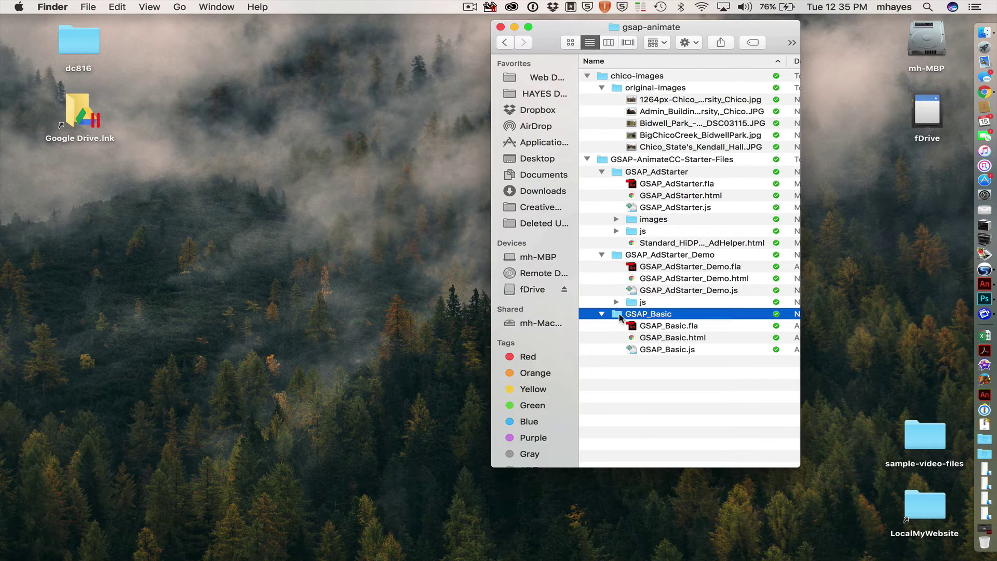
left_click(632, 327)
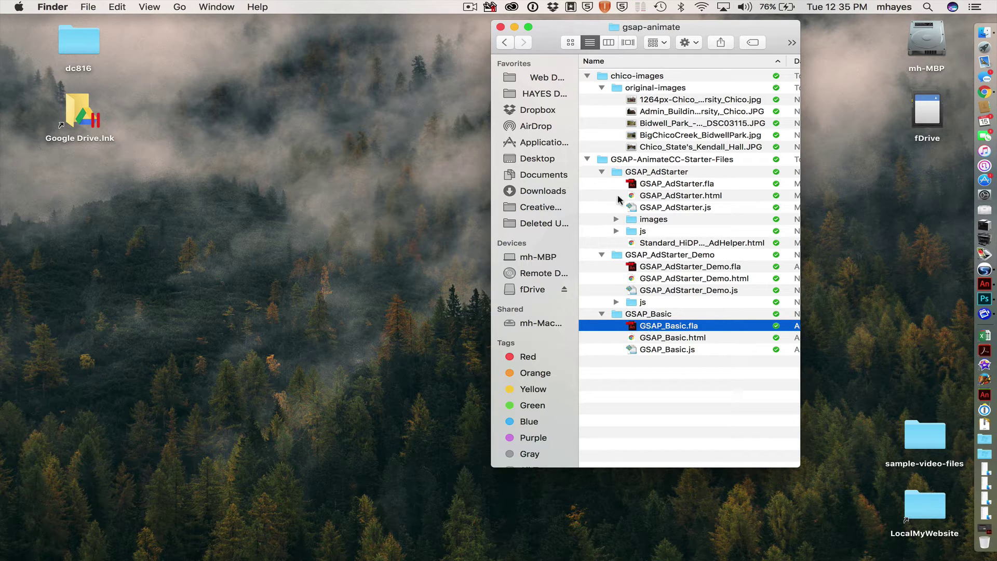
left_click(620, 173)
left_click(649, 185)
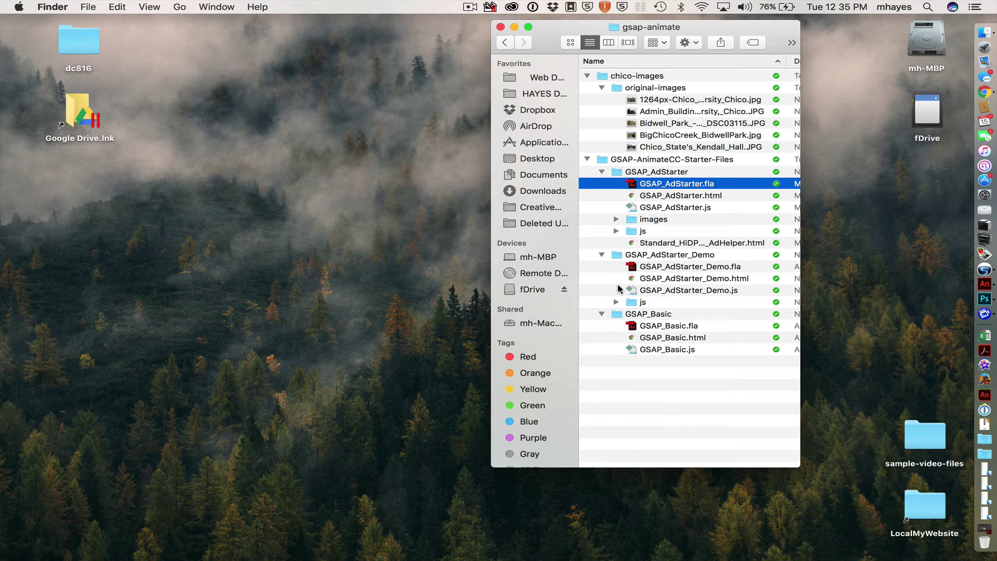
left_click(619, 257)
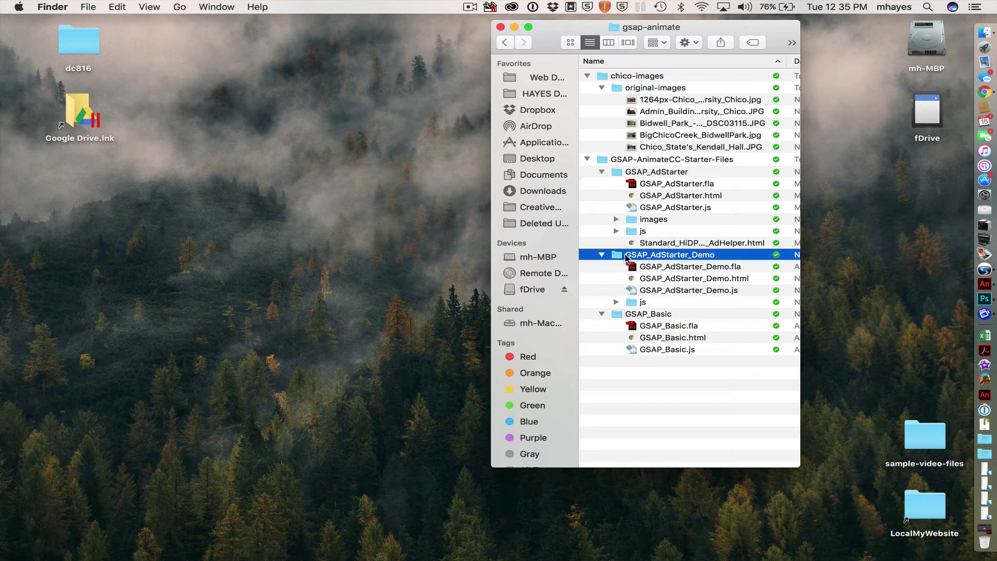
left_click(637, 267)
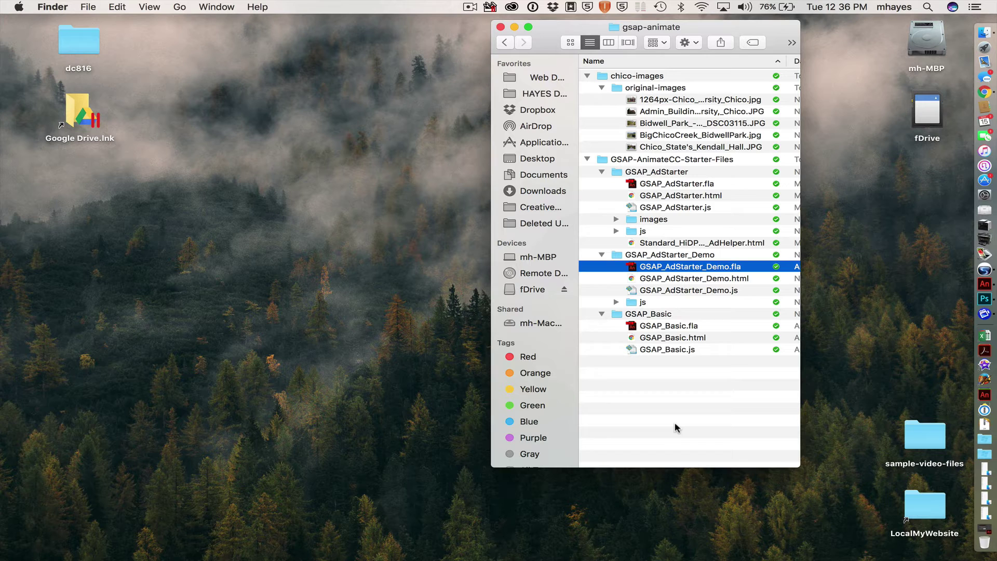
- Open GSAP_AdStarter_Demo.fla in Animate CC, accepting the system default font for the missing font
double_click(633, 268)
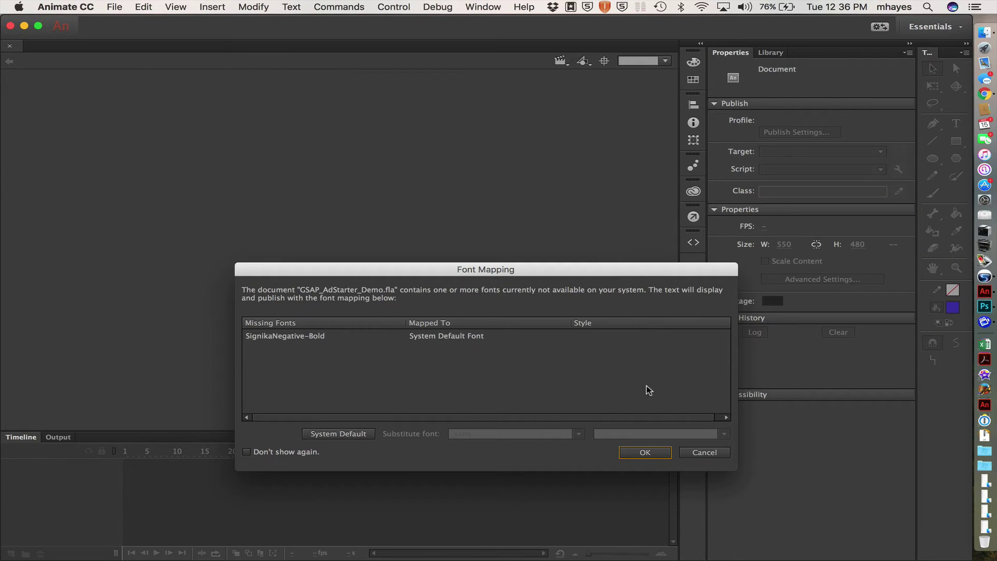
left_click_drag(610, 269, 565, 148)
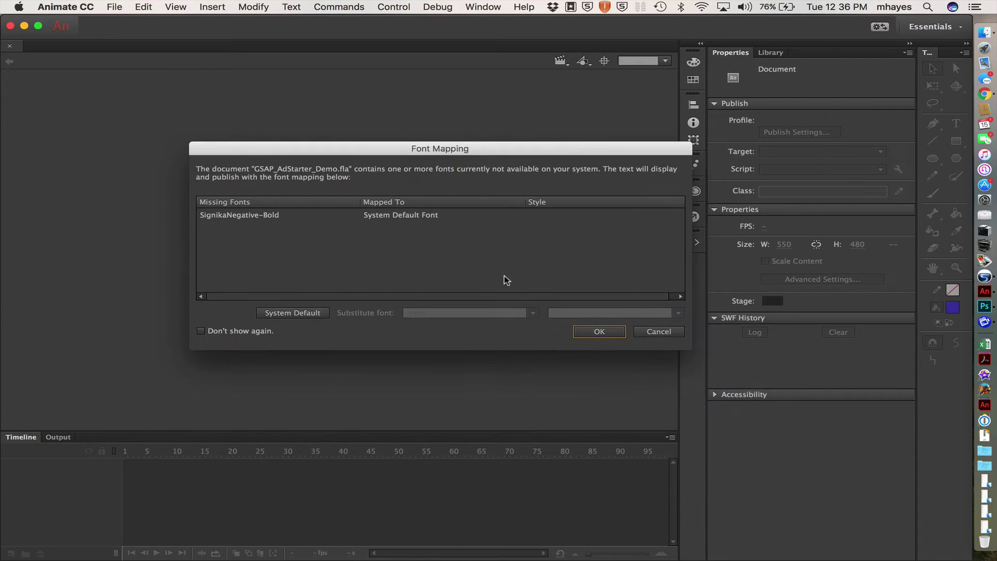
left_click(596, 332)
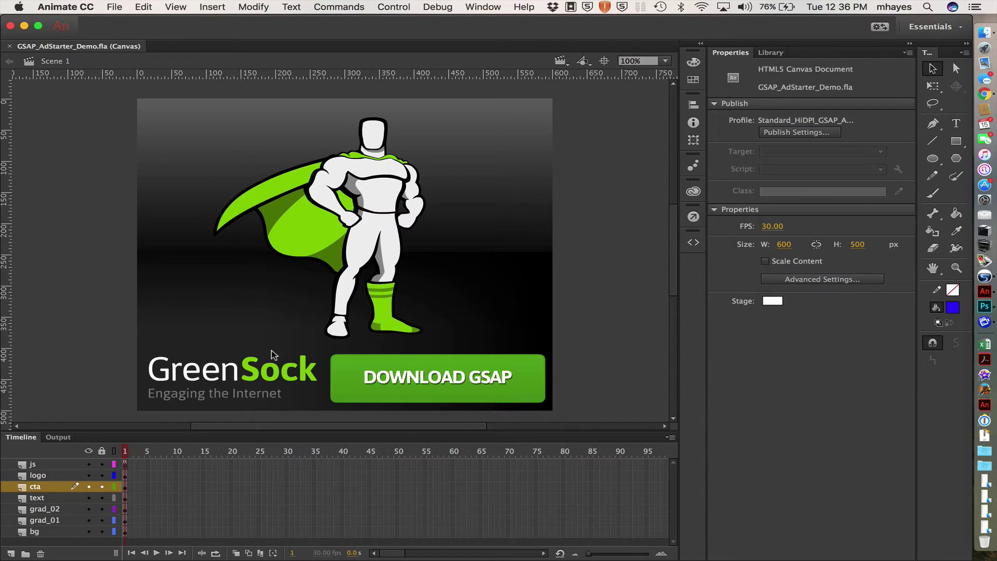
- Inspect the instance names and properties of the GreenSock headline, the Download GSAP button and the superhero logo on the stage
left_click(252, 365)
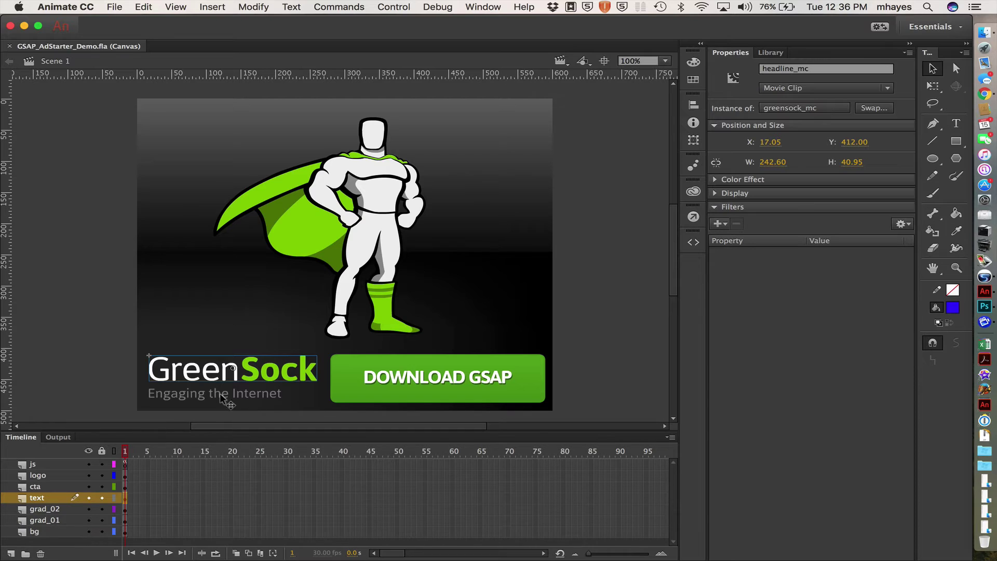
left_click(387, 380)
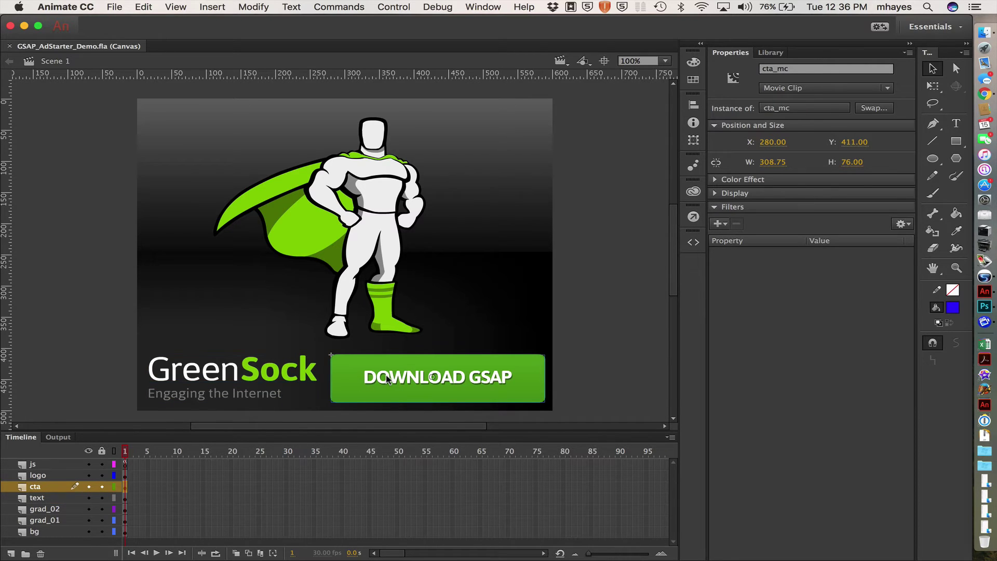
left_click(386, 232)
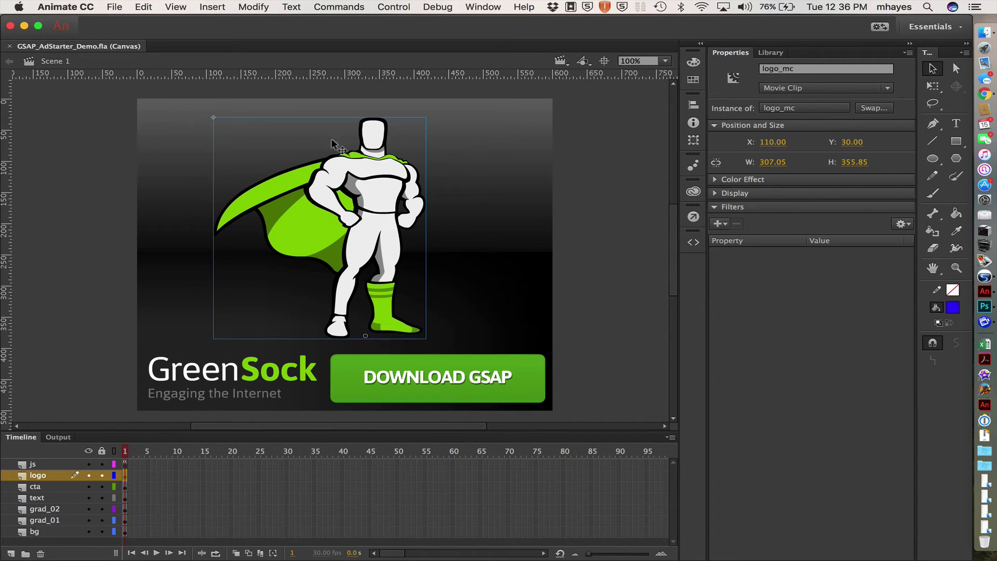
left_click(97, 171)
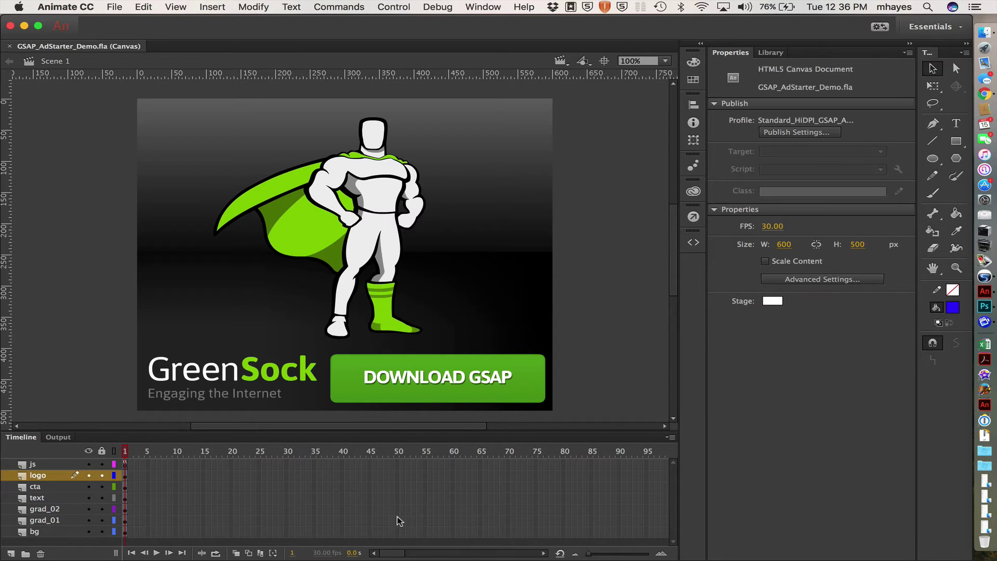
left_click(371, 174)
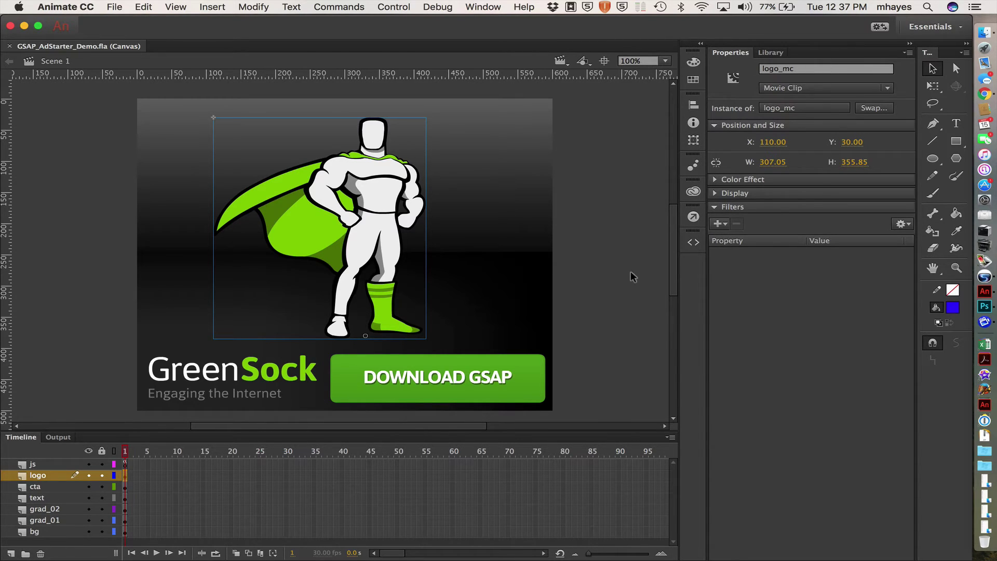
left_click(512, 370)
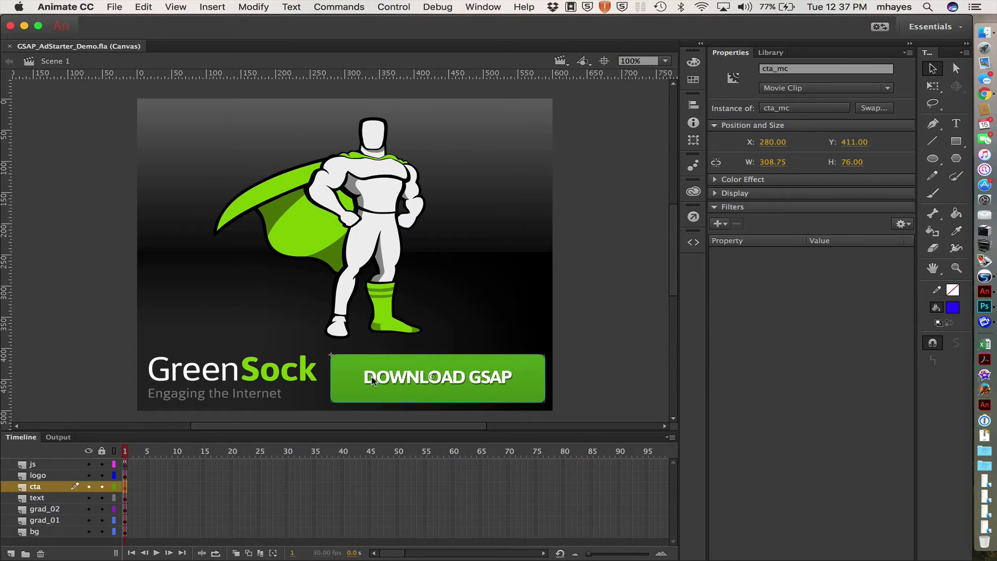
left_click(312, 375)
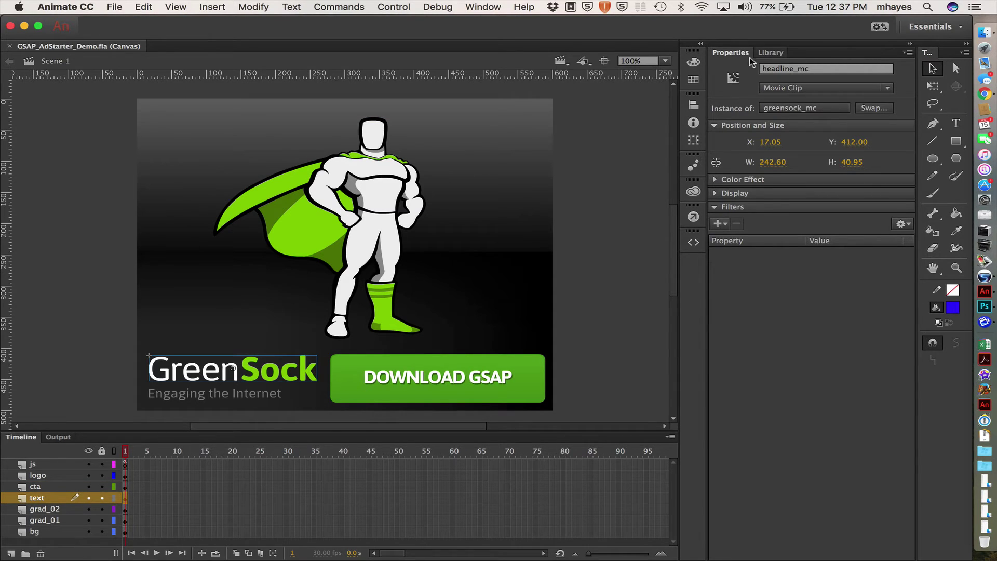
left_click(589, 161)
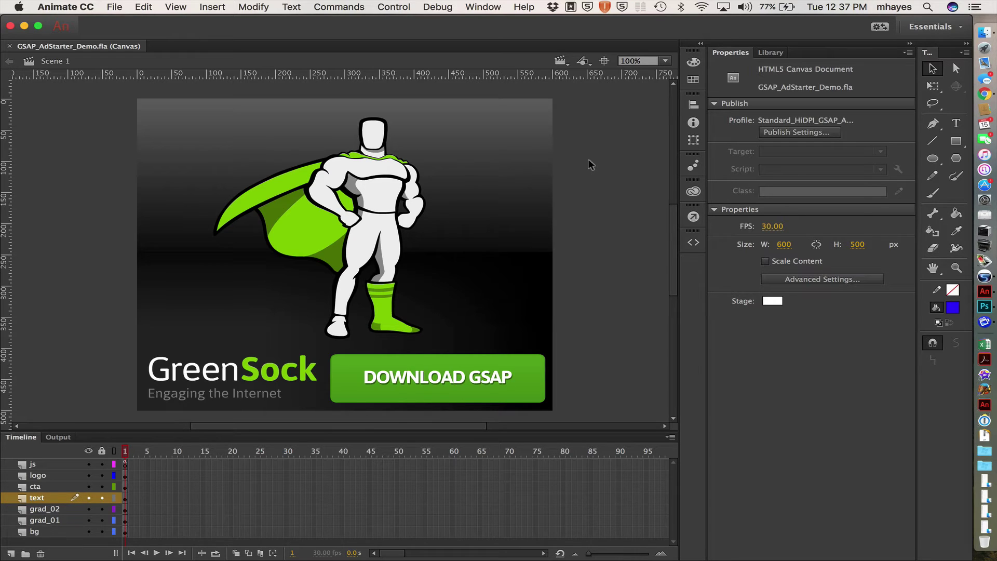
- Preview the demo ad in the browser, return to Animate CC and detach the Output panel from the timeline group
key("super+Return")
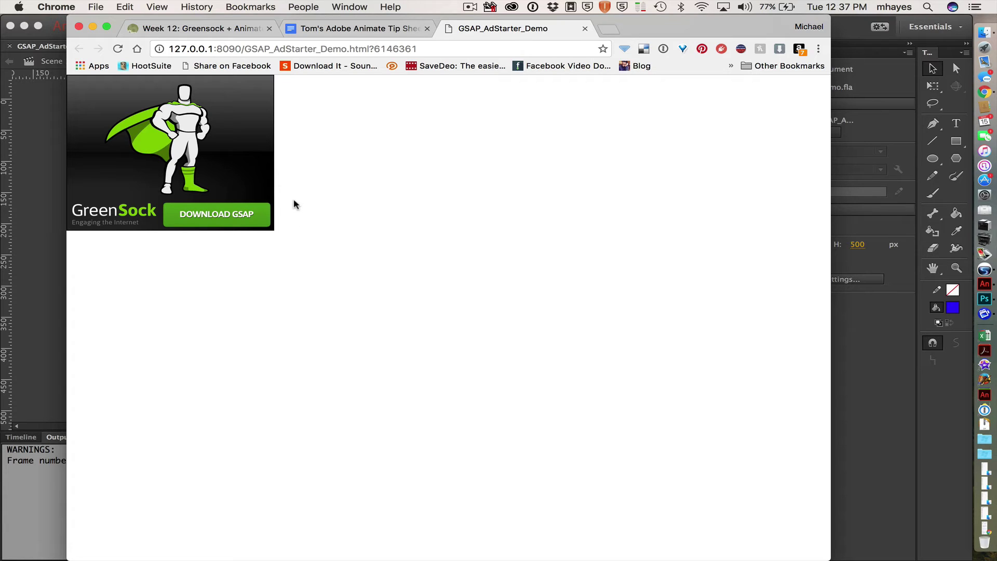
key("super+Tab")
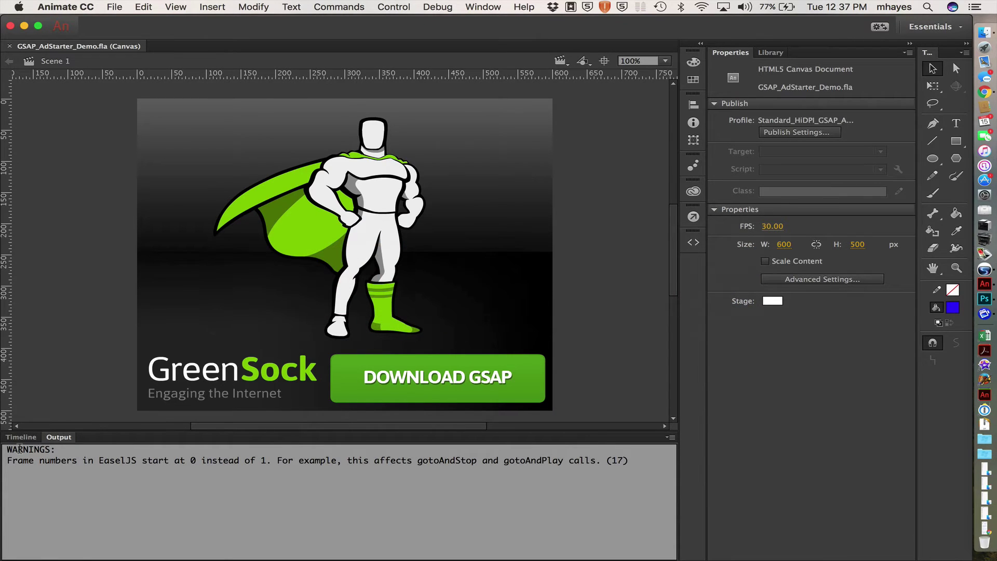
left_click_drag(74, 443, 795, 470)
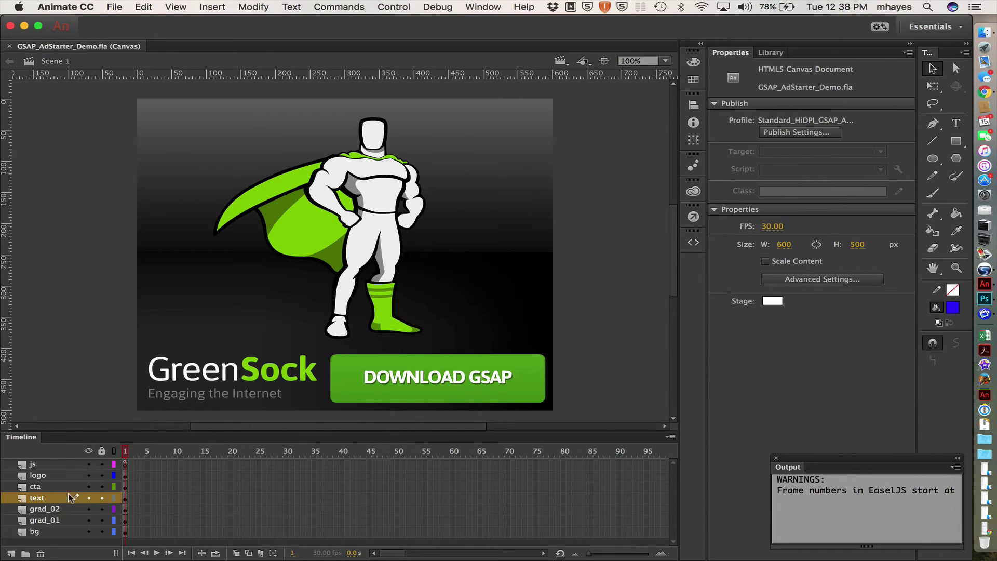
- Show the Actions code for frame 1 of the js layer and move its window up over the stage
left_click(48, 466)
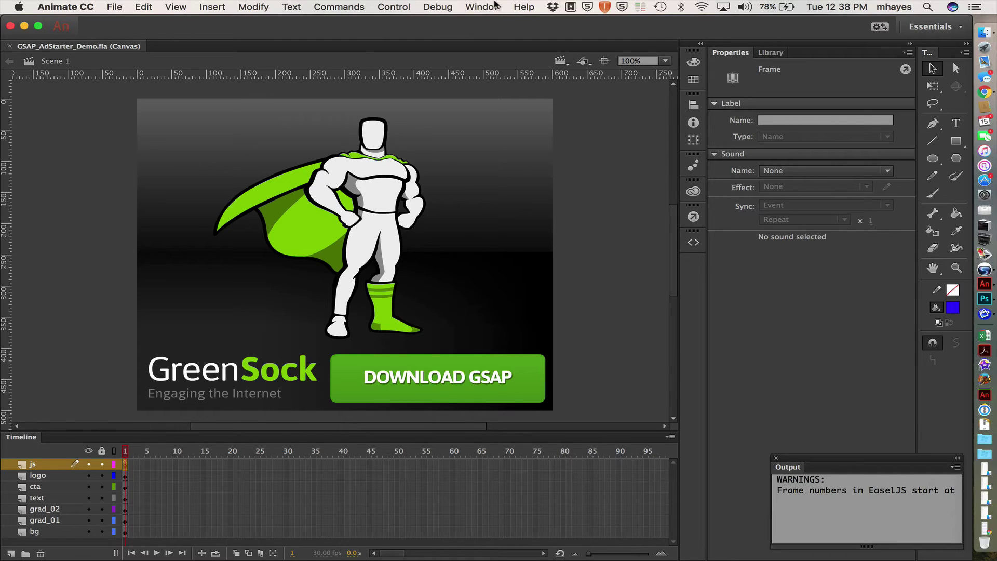
left_click(495, 6)
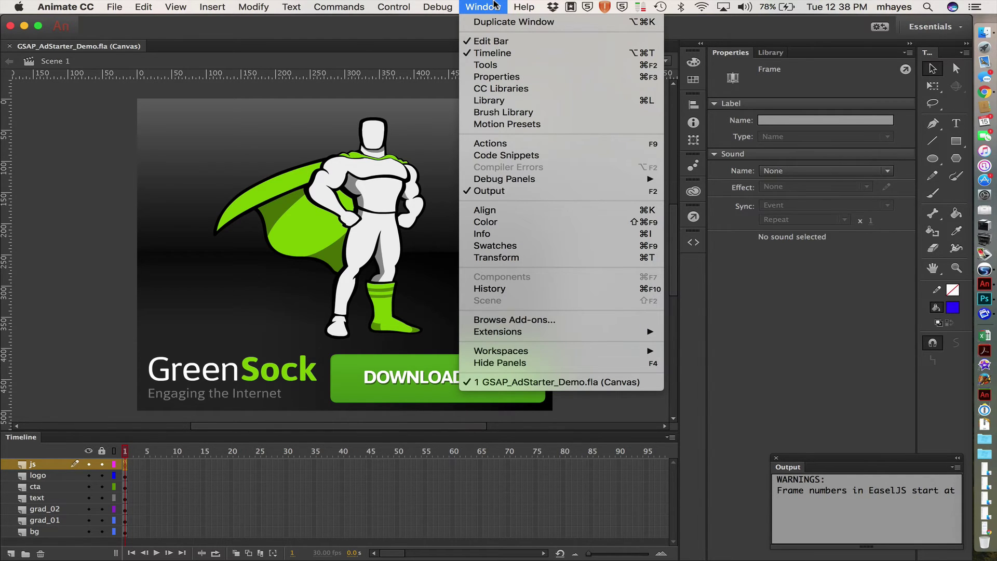
left_click(491, 143)
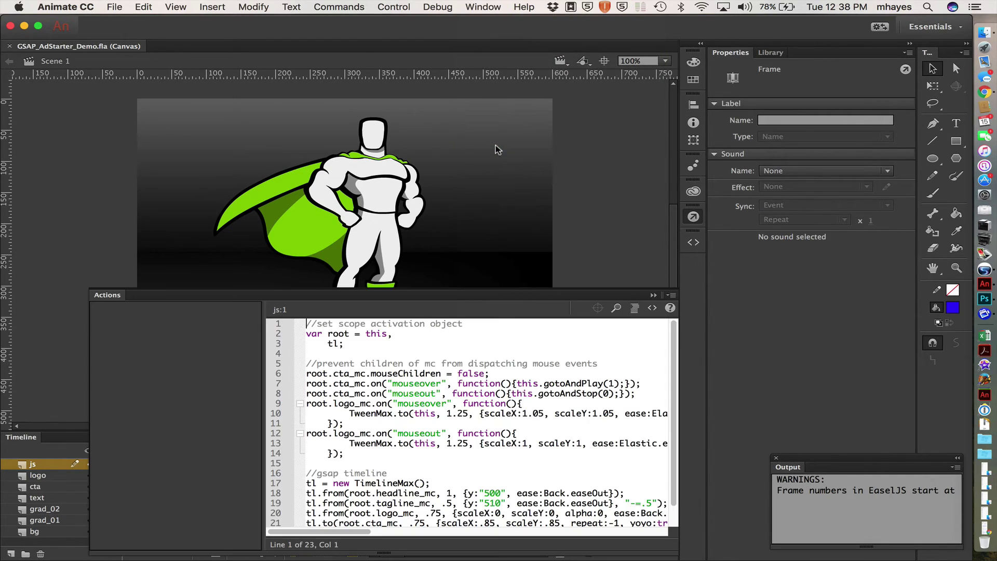
left_click_drag(502, 289, 644, 108)
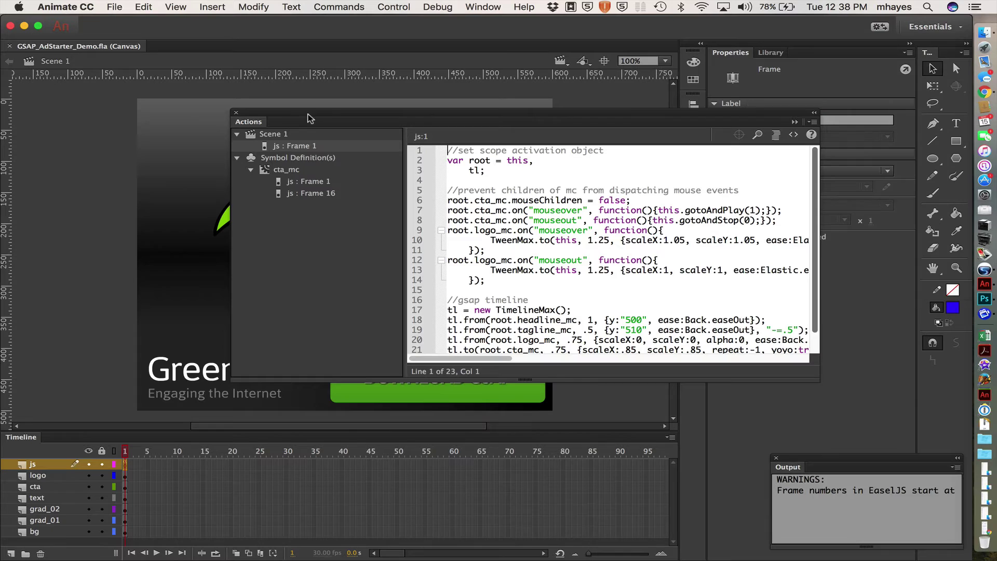
- Enlarge and reposition the Actions window to read the frame 1 script on the js layer, and close the window
left_click_drag(309, 118, 356, 118)
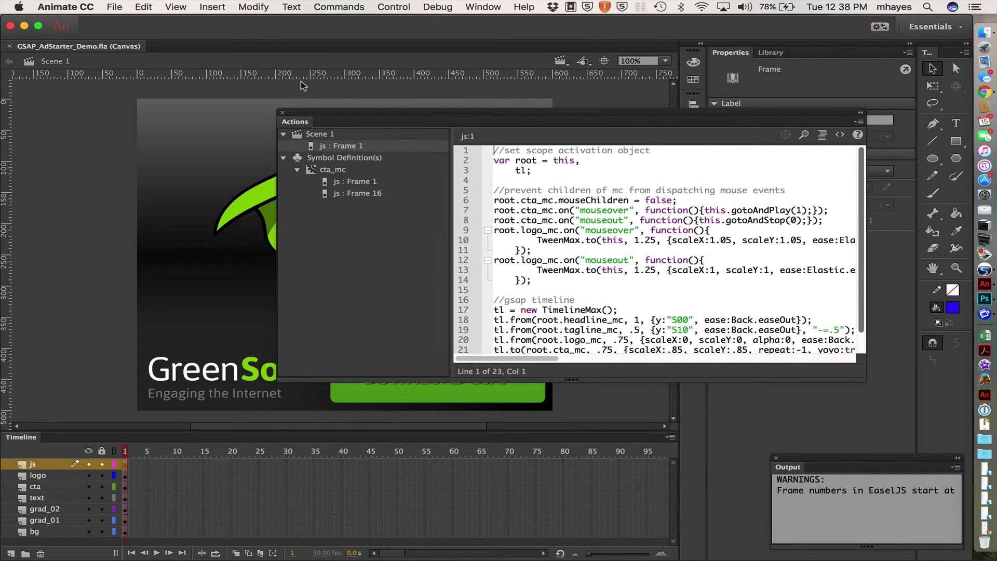
left_click_drag(304, 85, 302, 86)
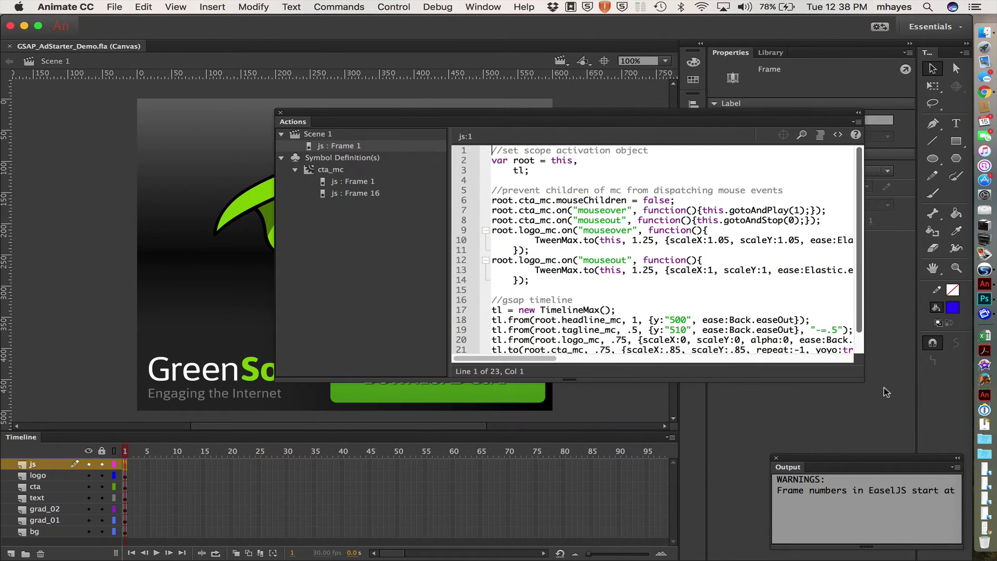
left_click_drag(864, 382, 974, 466)
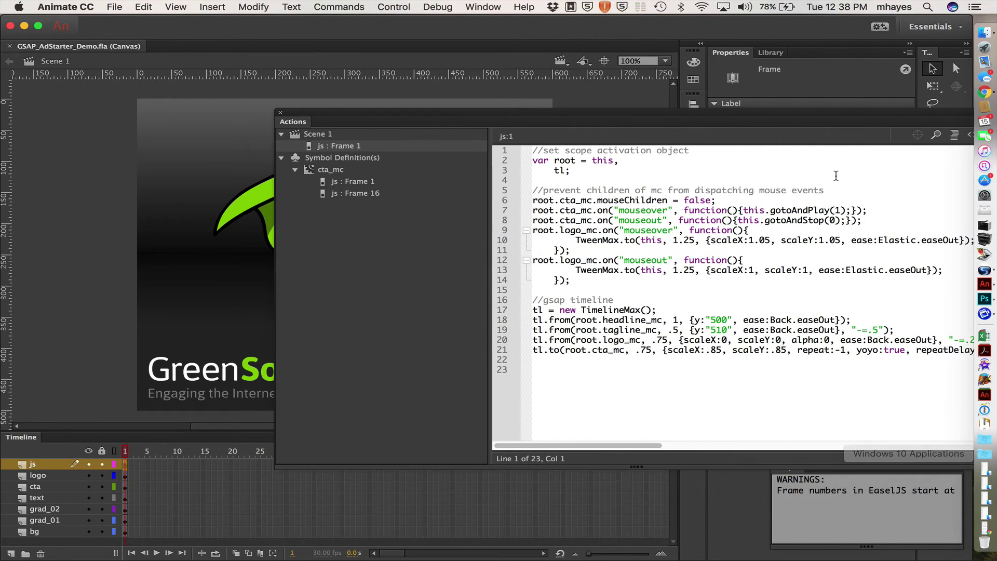
left_click_drag(635, 112, 482, 104)
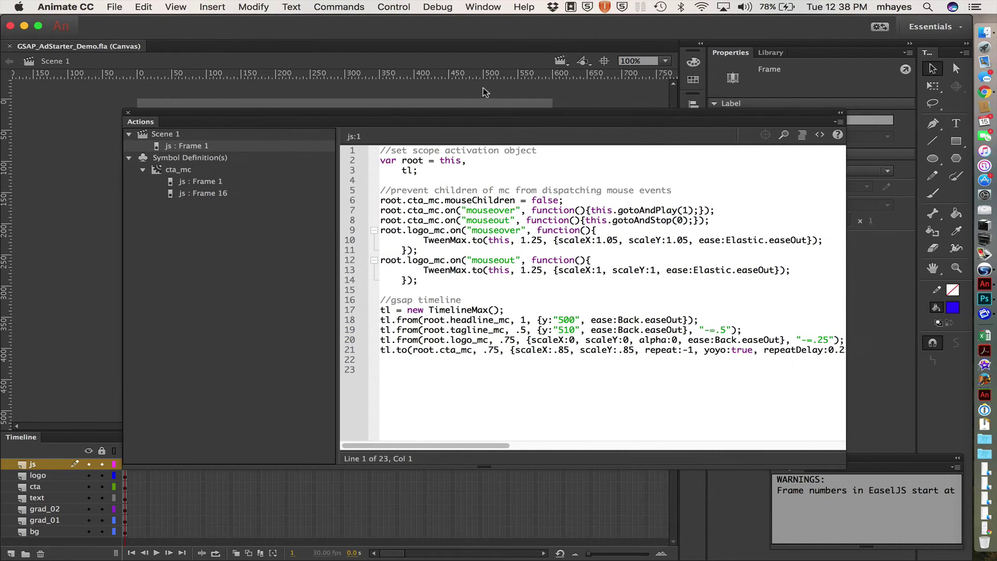
left_click_drag(848, 364, 827, 354)
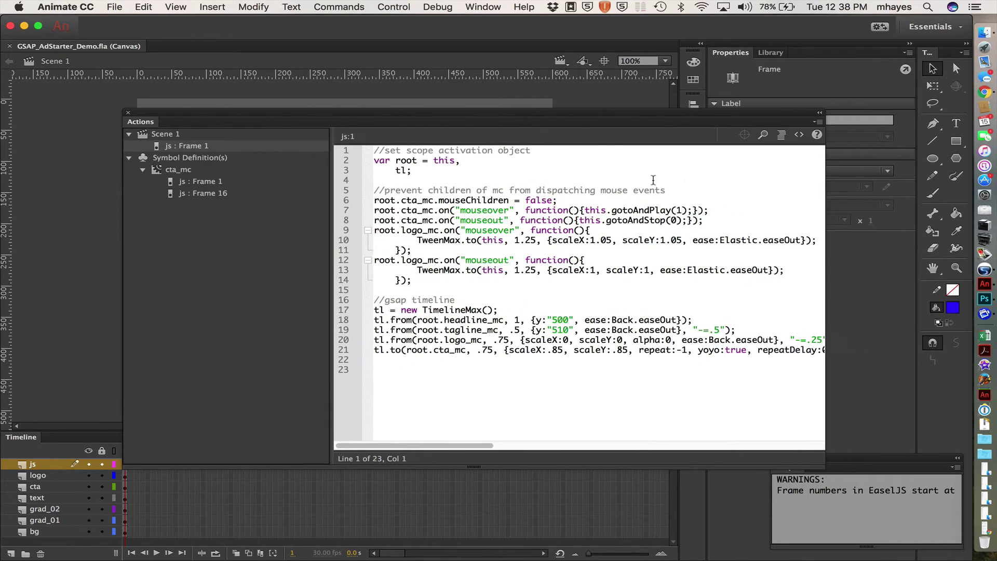
left_click_drag(429, 111, 484, 108)
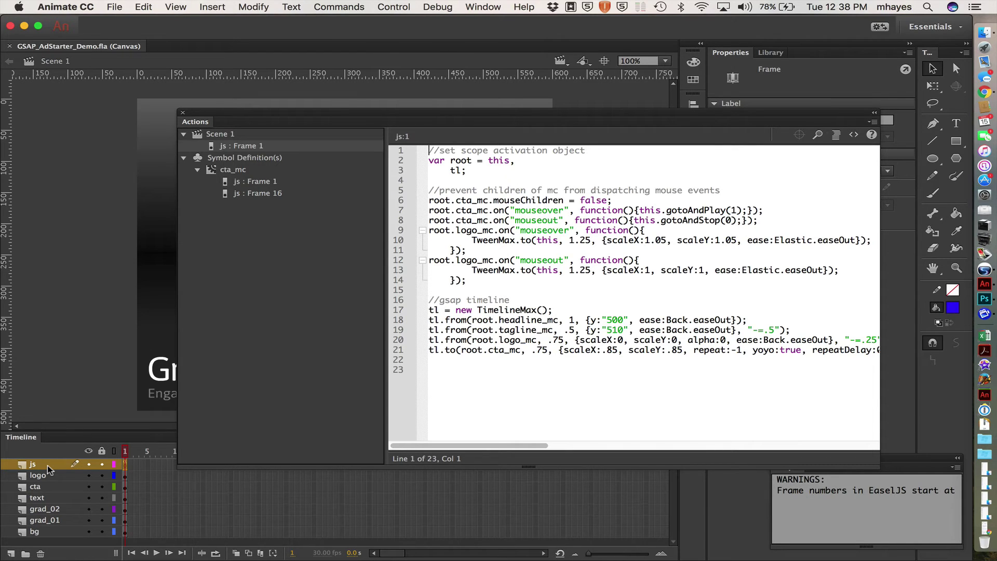
left_click(183, 113)
- Switch to Chrome, open the page source of the published GSAP_AdStarter_Demo page and find its external script references
key("super+Tab")
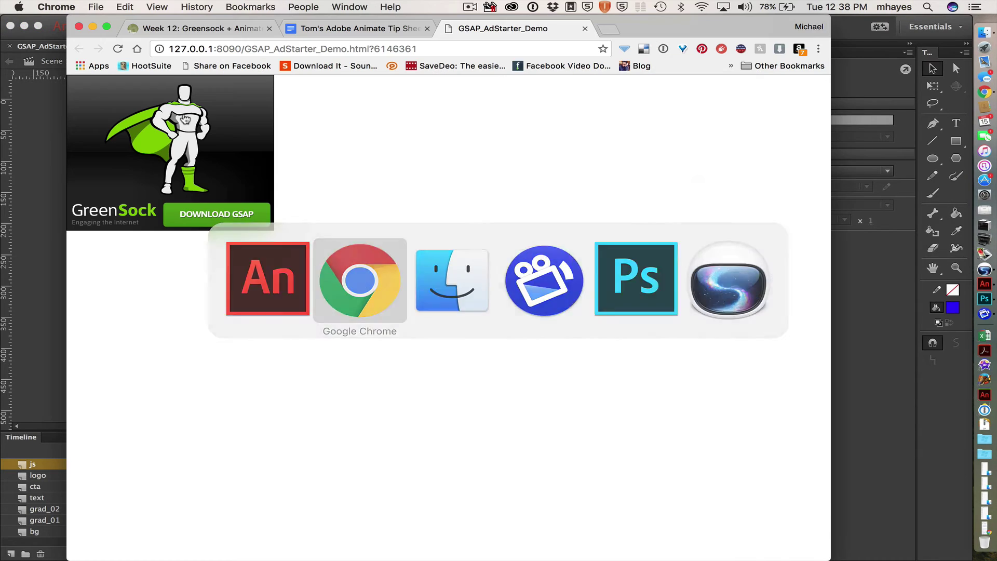
right_click(533, 202)
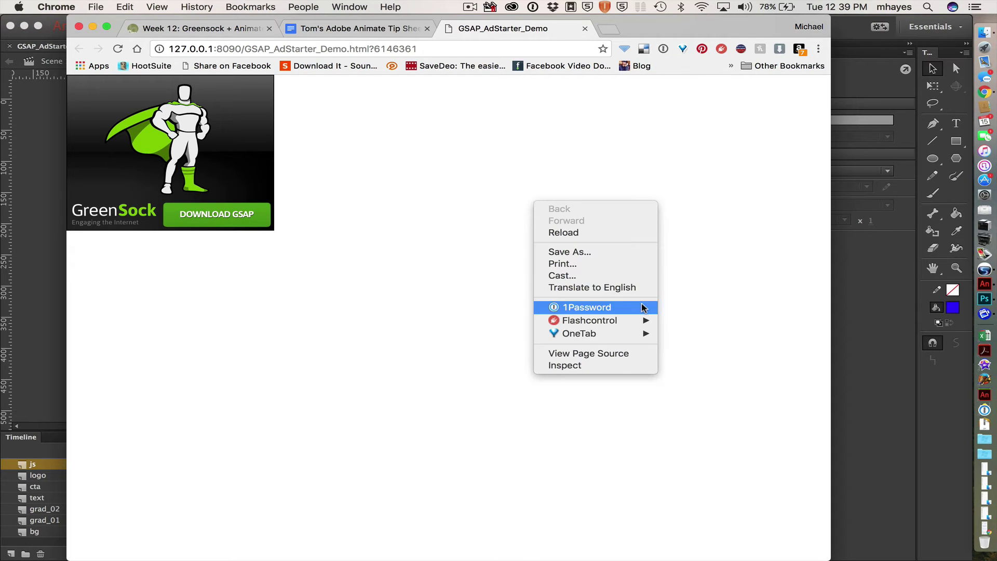
left_click(622, 354)
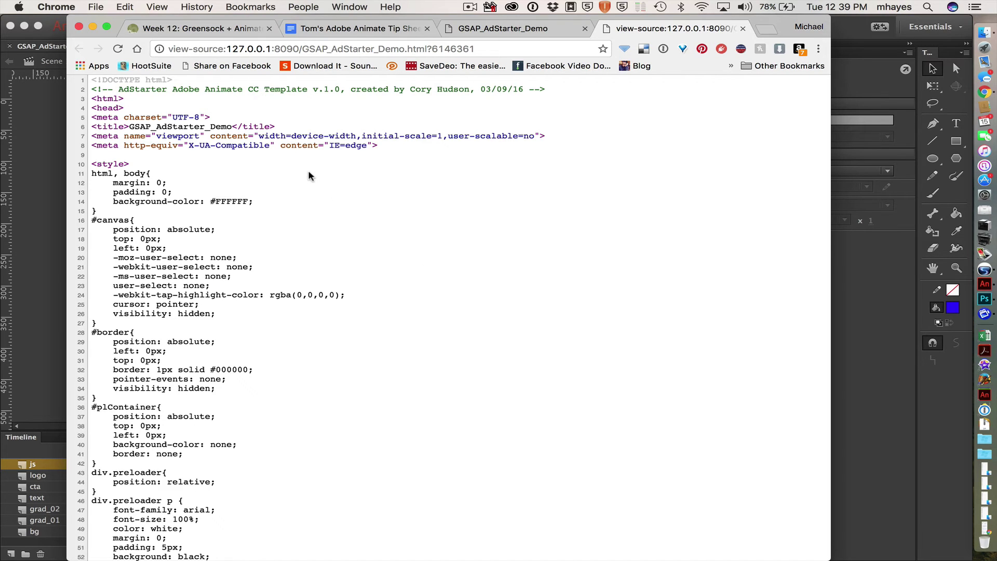
scroll(309, 176, "up", 2)
scroll(472, 260, "down", 10)
scroll(471, 259, "down", 5)
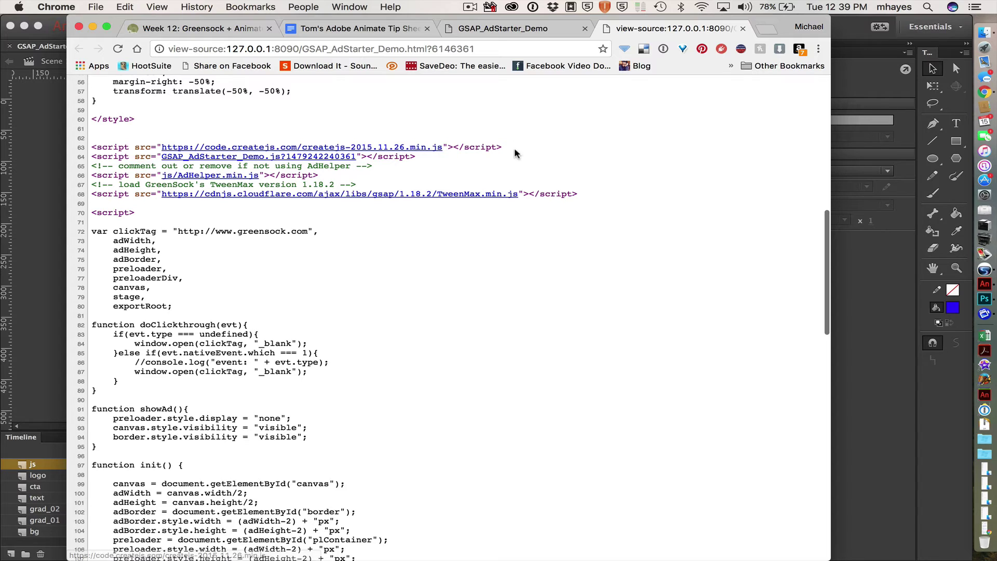
- Highlight the script references to CreateJS, GSAP_AdStarter_Demo.js and TweenMax in the page source one after another
left_click_drag(515, 148, 306, 146)
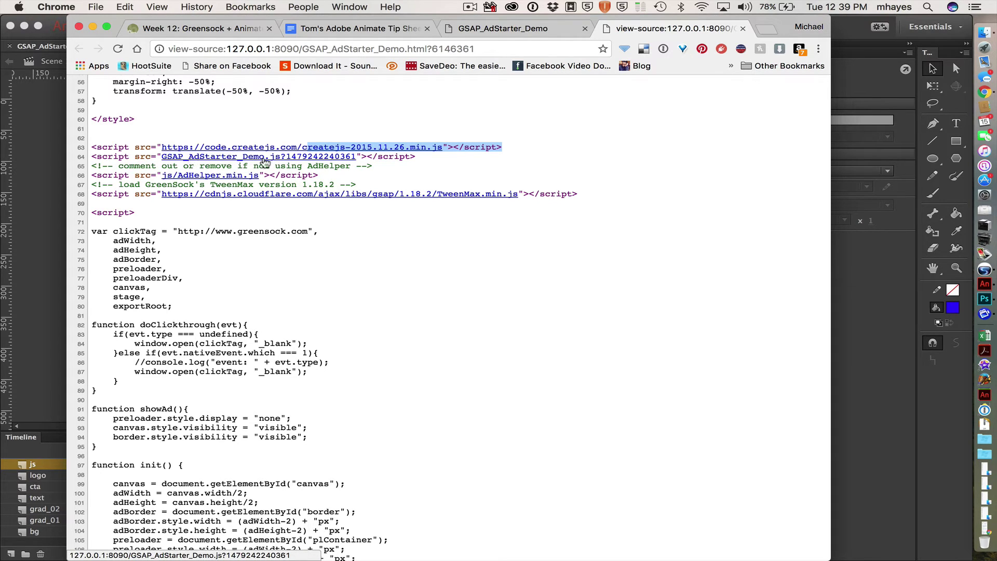
left_click_drag(421, 157, 98, 156)
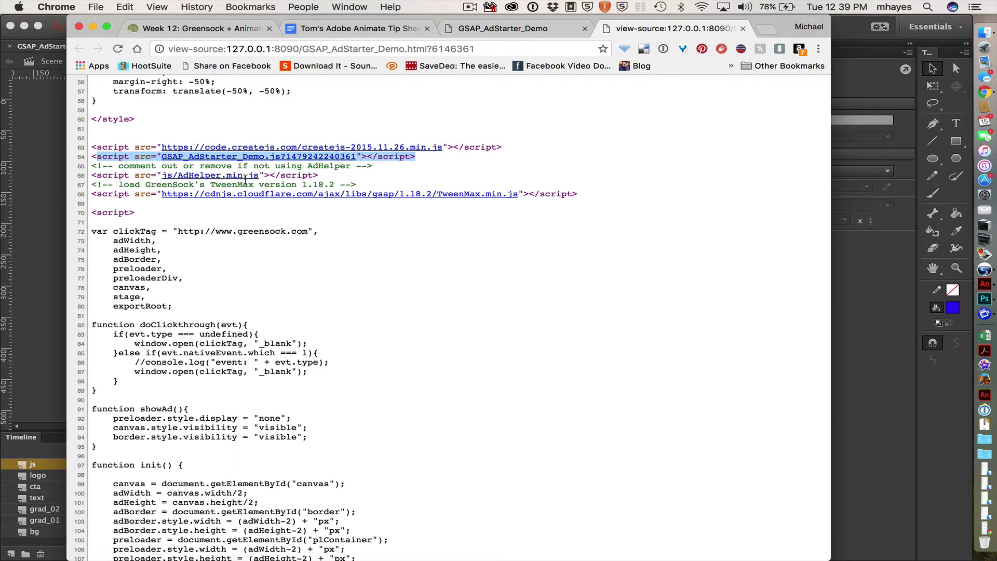
left_click_drag(581, 195, 73, 194)
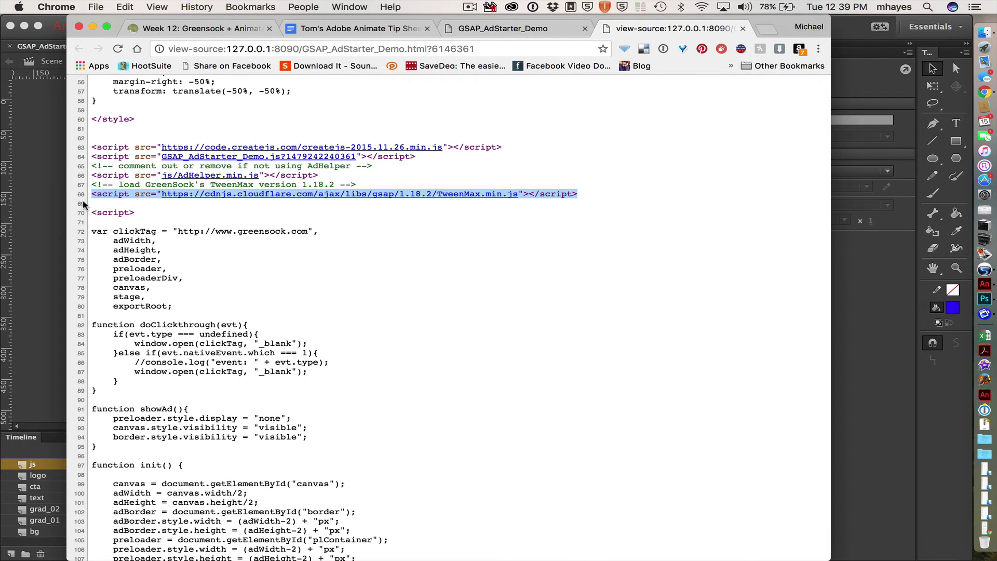
- Return to Animate CC, examine the document's basic and advanced Publish Settings, including the HTML template, and cancel without changes
left_click(46, 181)
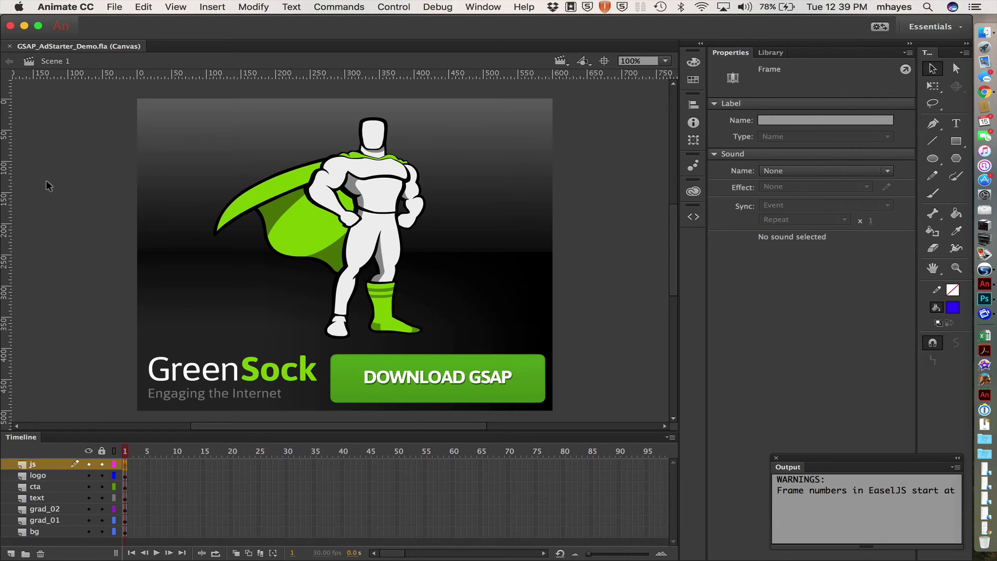
left_click(46, 180)
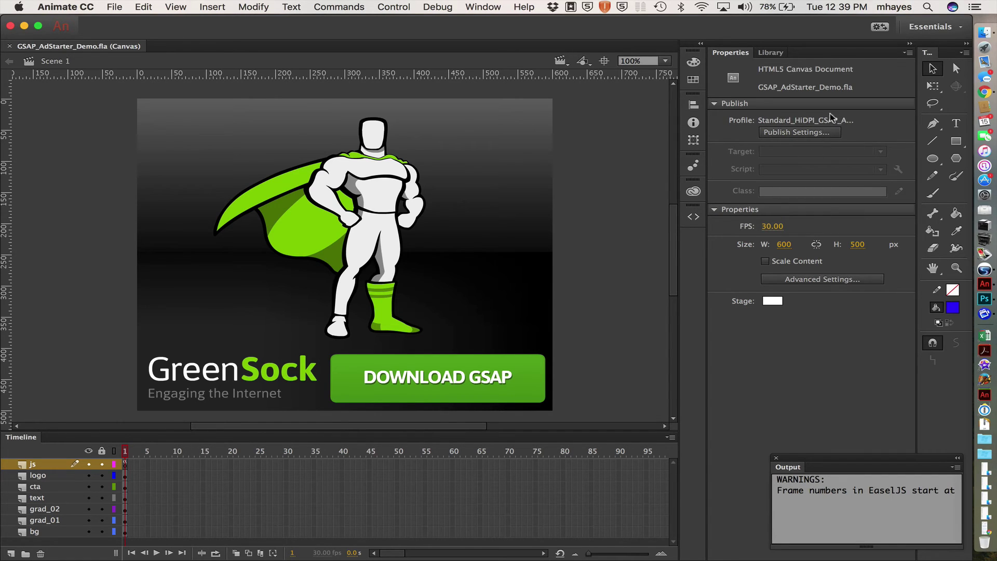
left_click(774, 132)
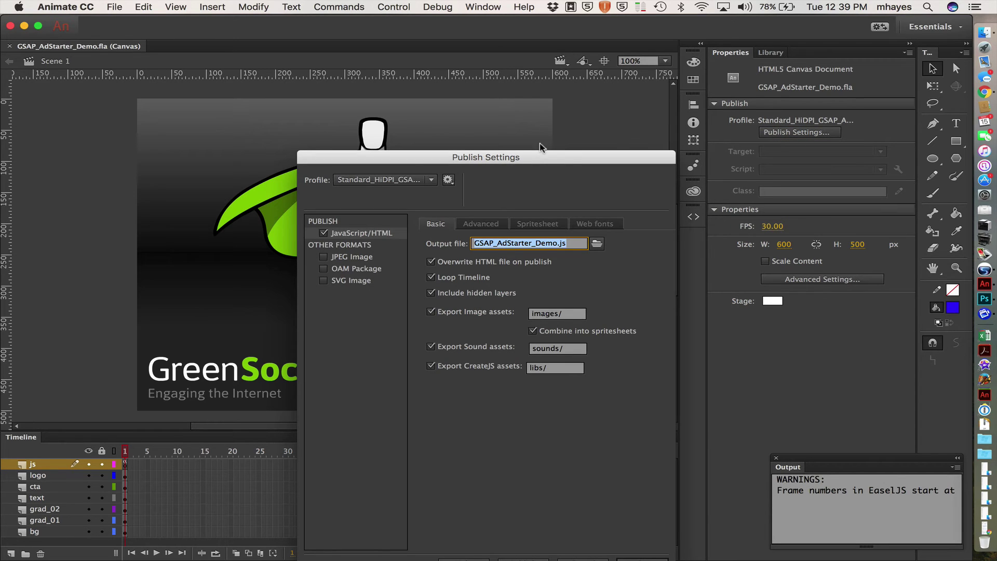
left_click_drag(537, 157, 505, 115)
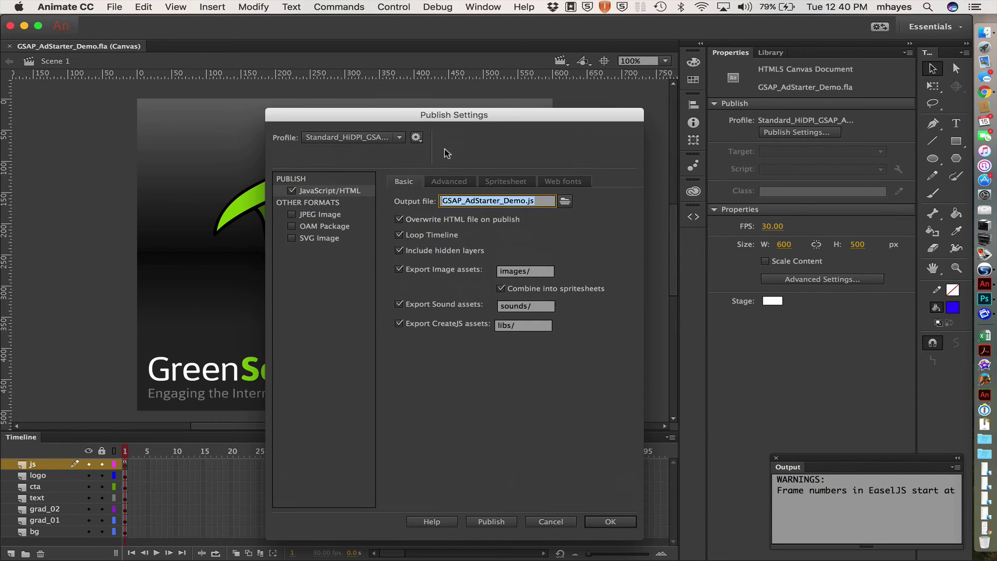
left_click(447, 181)
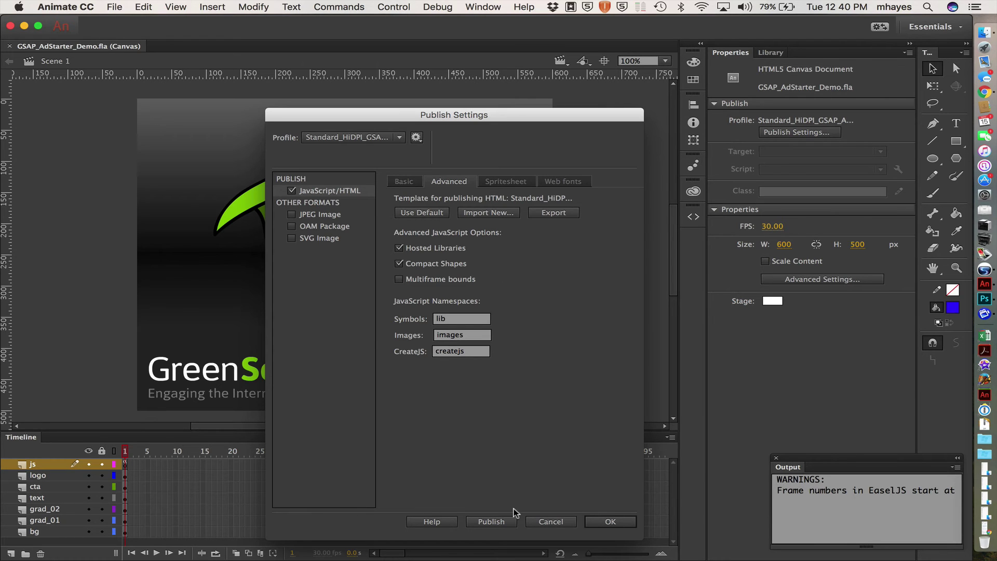
left_click(541, 523)
- Switch to Finder, select the Standard_HiDP…_AdHelper.html template in the GSAP_AdStarter folder, and return to Animate CC
key("super+Tab")
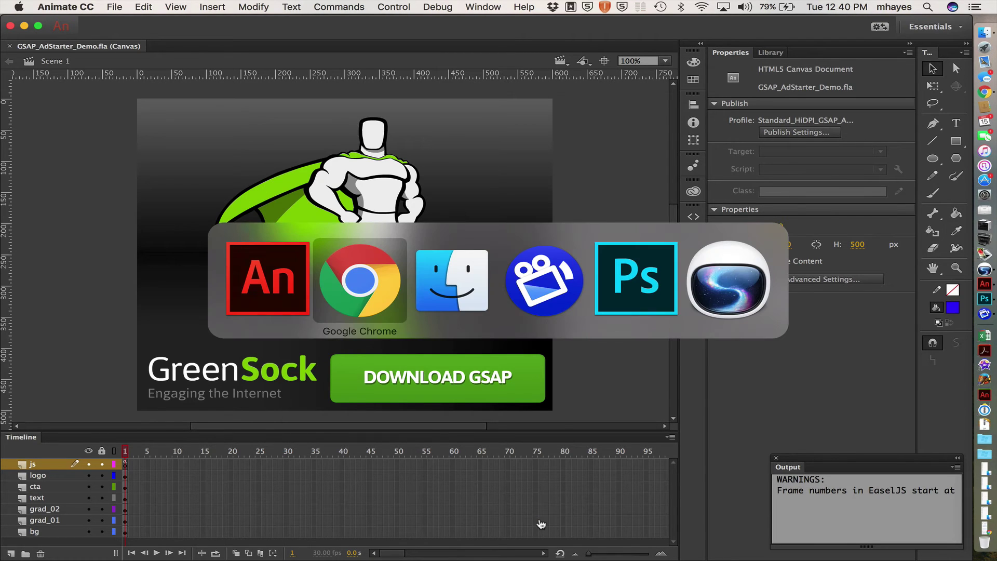
key("super+Tab")
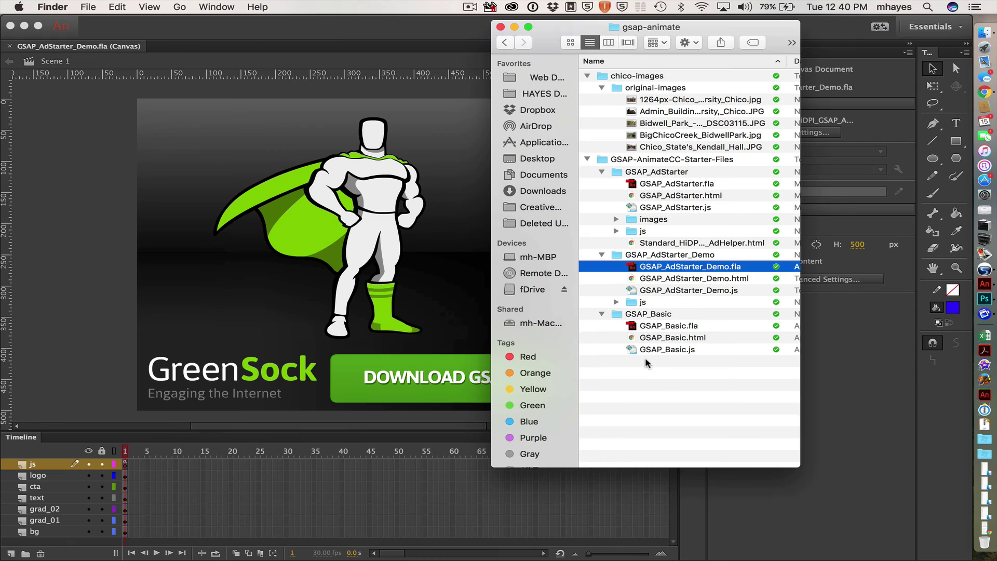
left_click(638, 390)
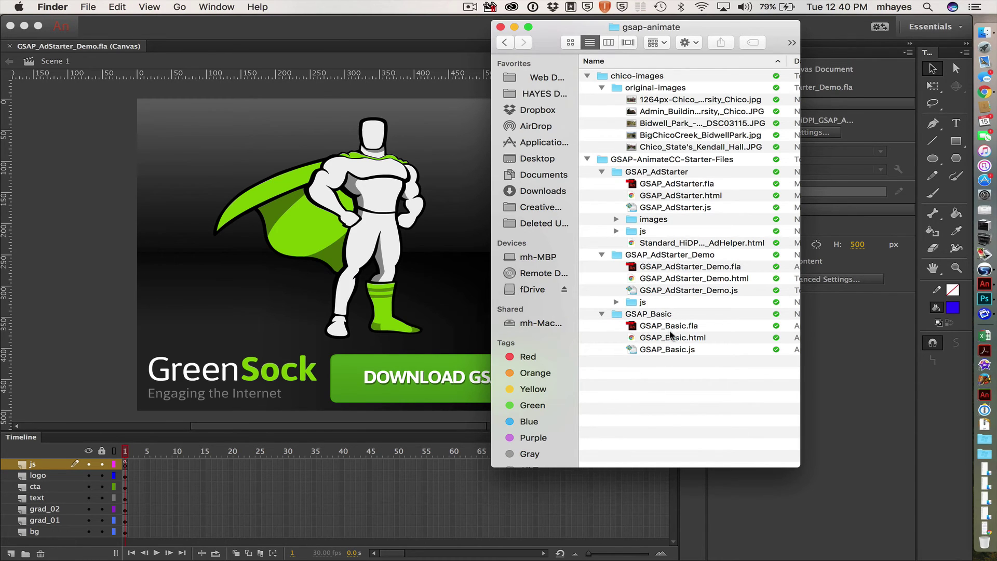
left_click(656, 245)
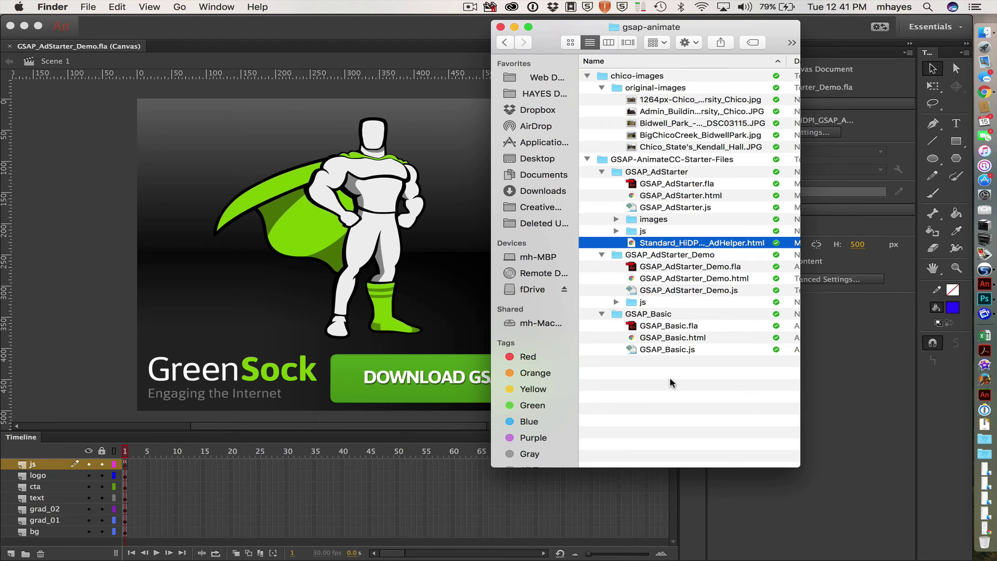
left_click(74, 262)
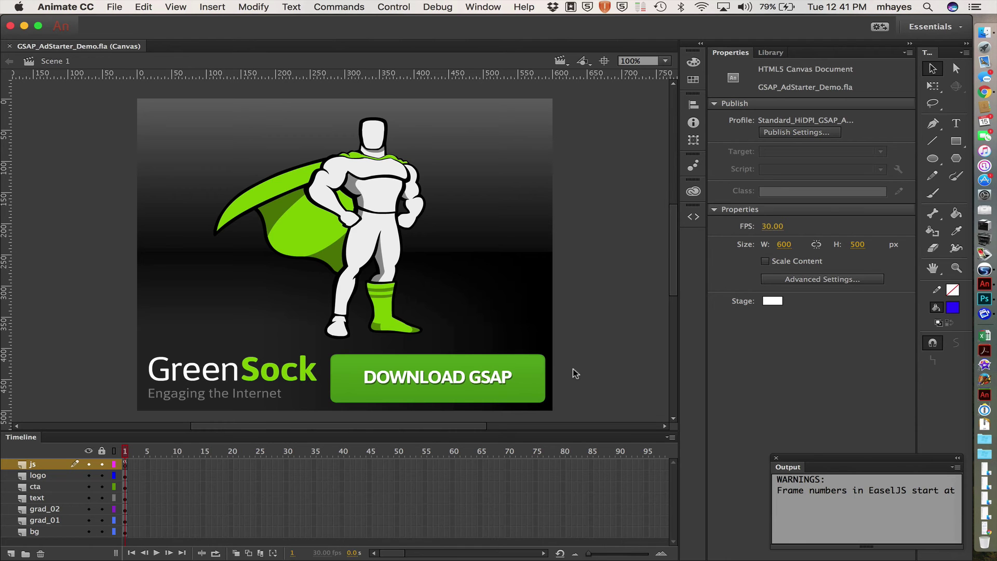
- Switch to Chrome, close the page source of the demo ad and return to Animate CC
key("super+Tab")
key("super+Tab")
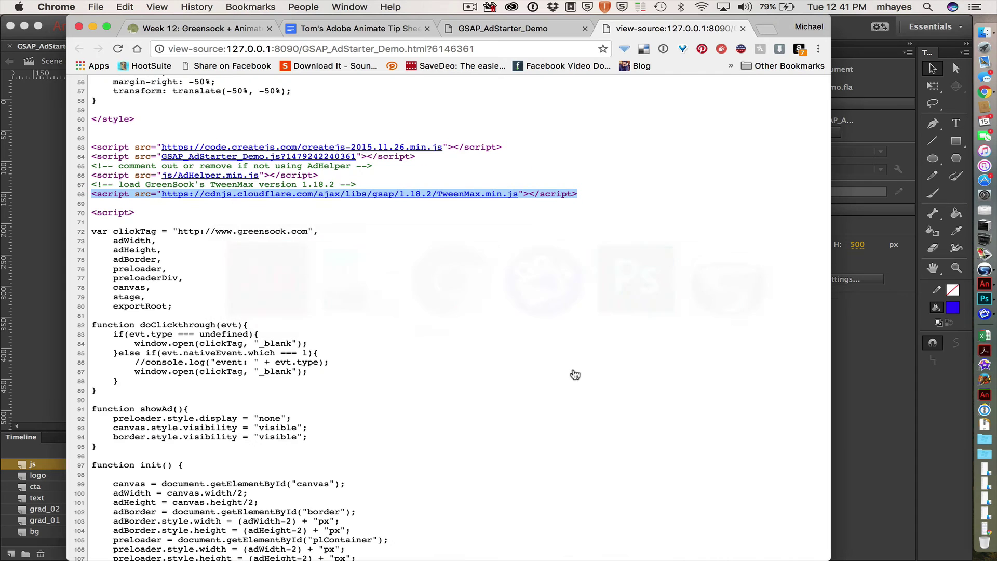
left_click(741, 30)
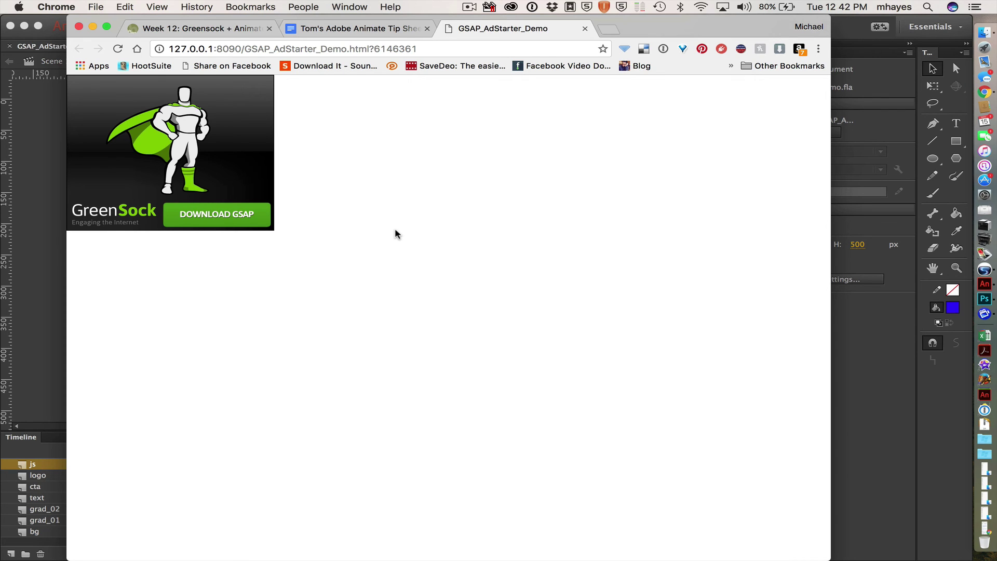
key("super+Tab")
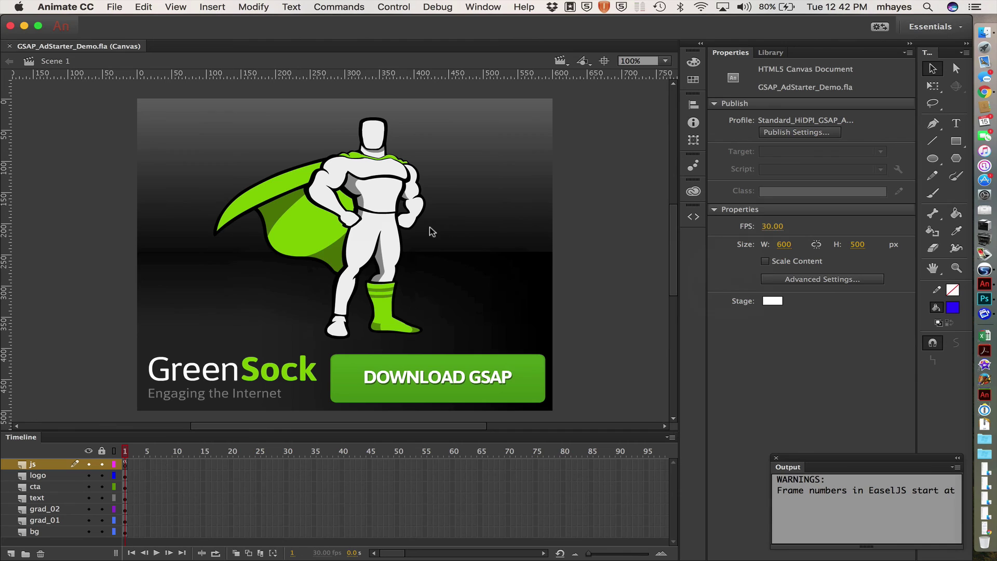